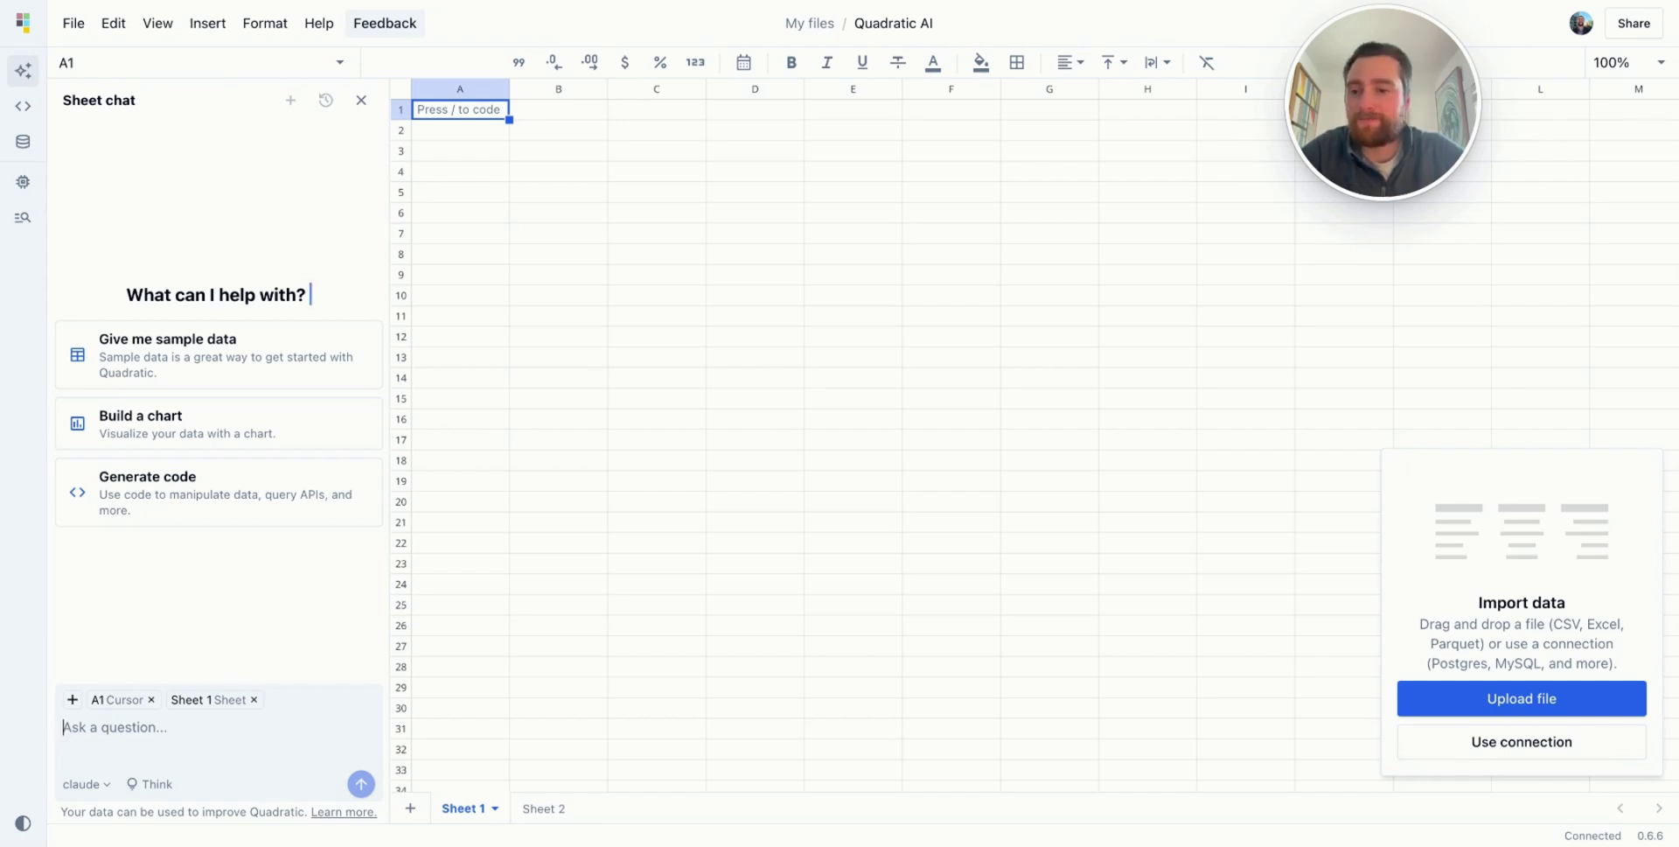
- Ask the AI what it can and cannot do, producing an ai_capabilities table at A1
text(tell me what the AI in Quadratic can and can't do)
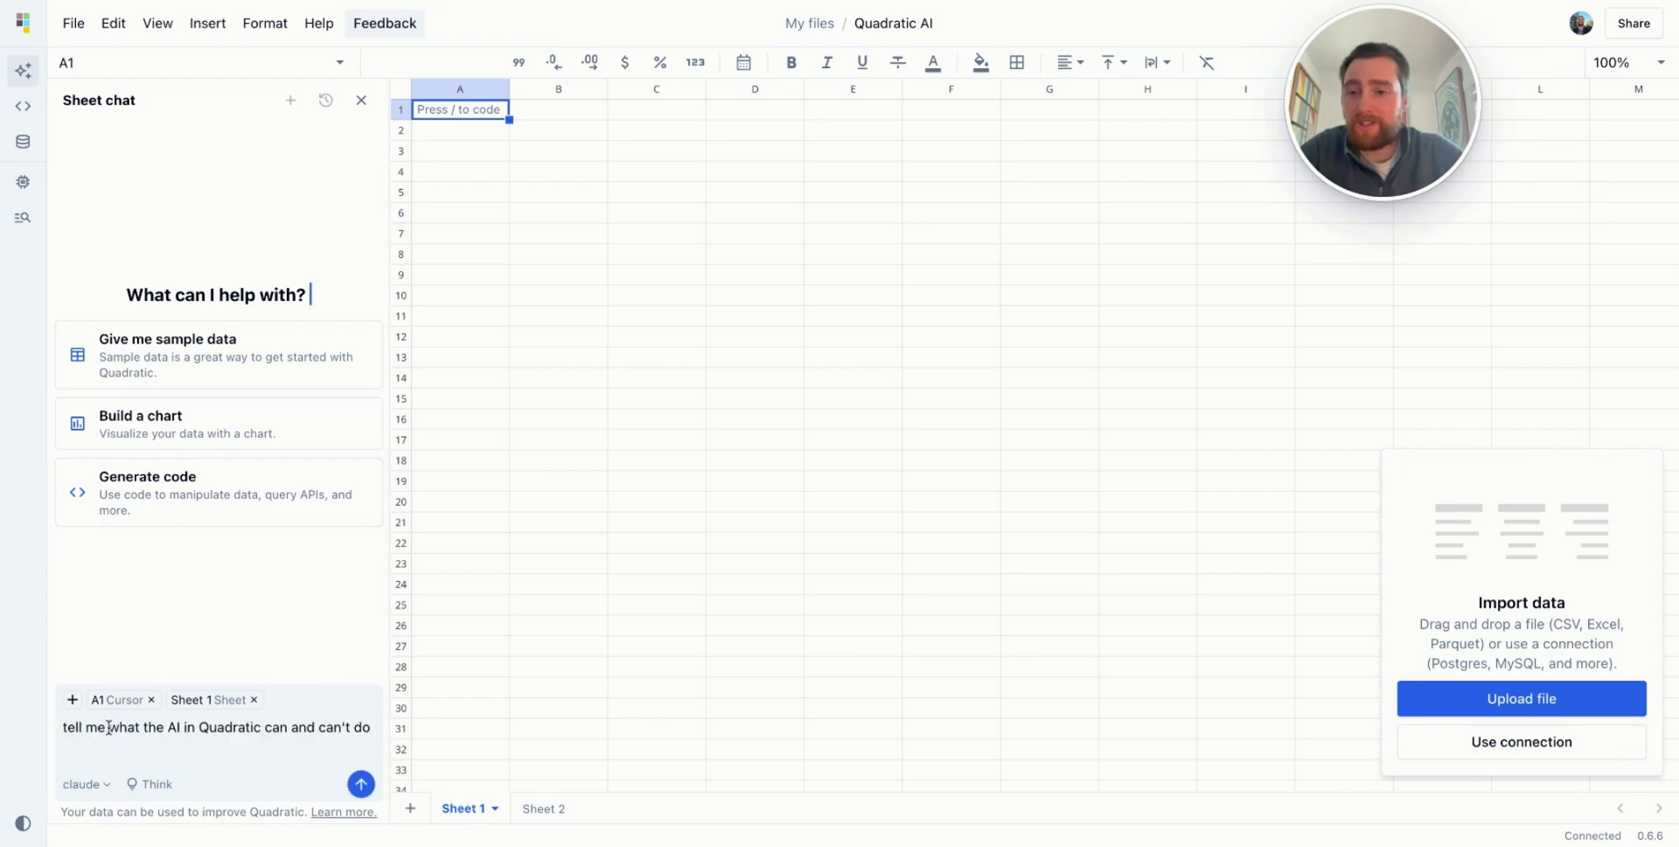
key(Return)
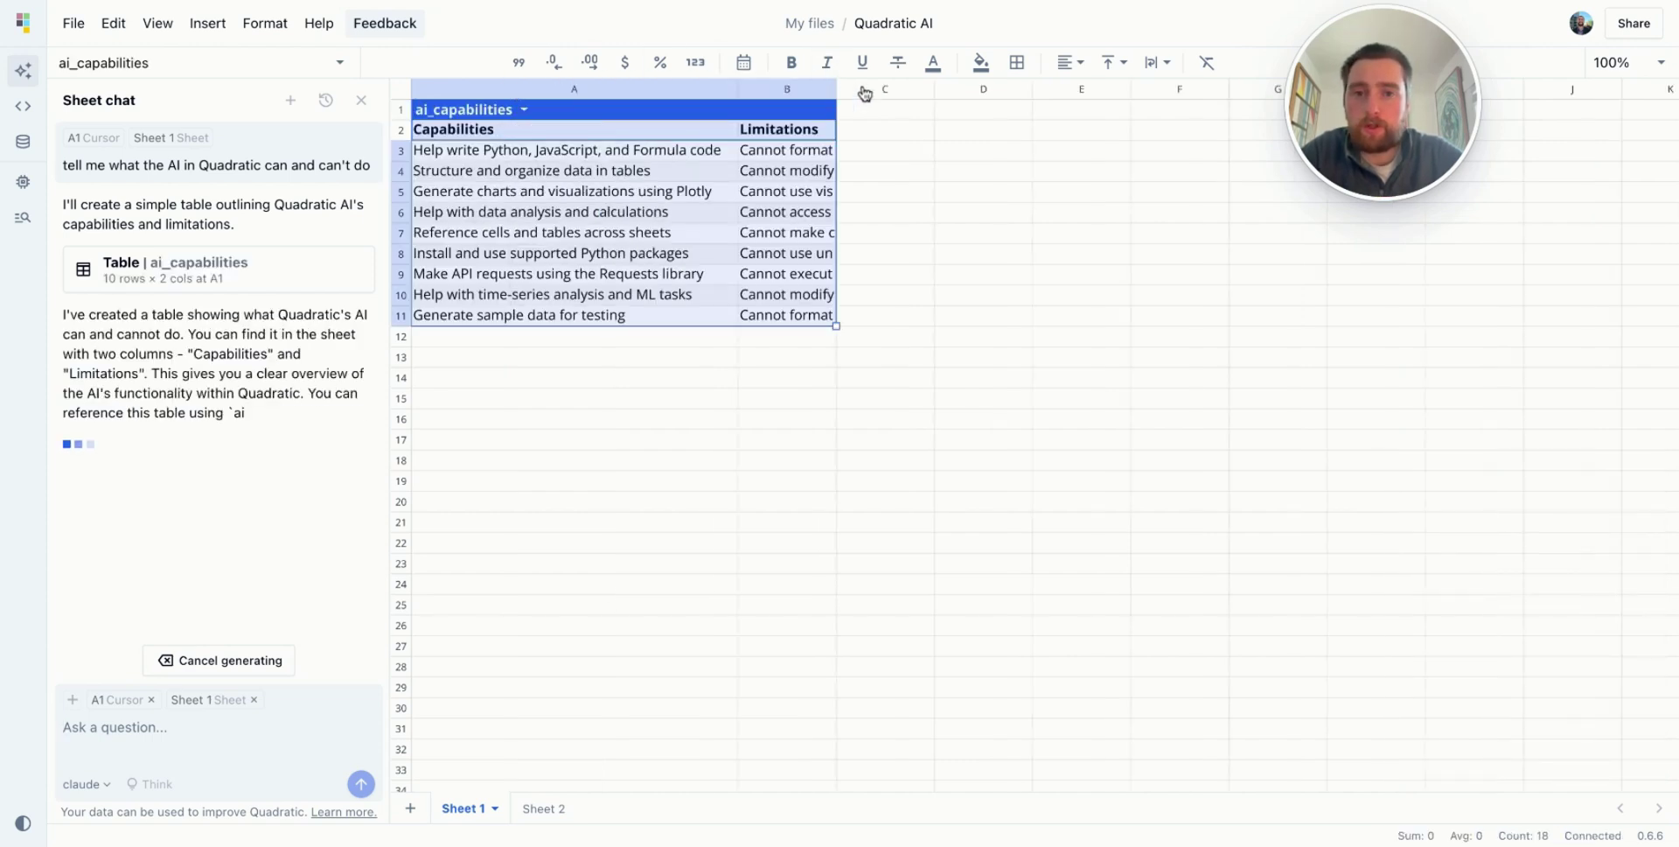
- Auto-fit column B so each limitation in the ai_capabilities table shows in full
double_click(837, 88)
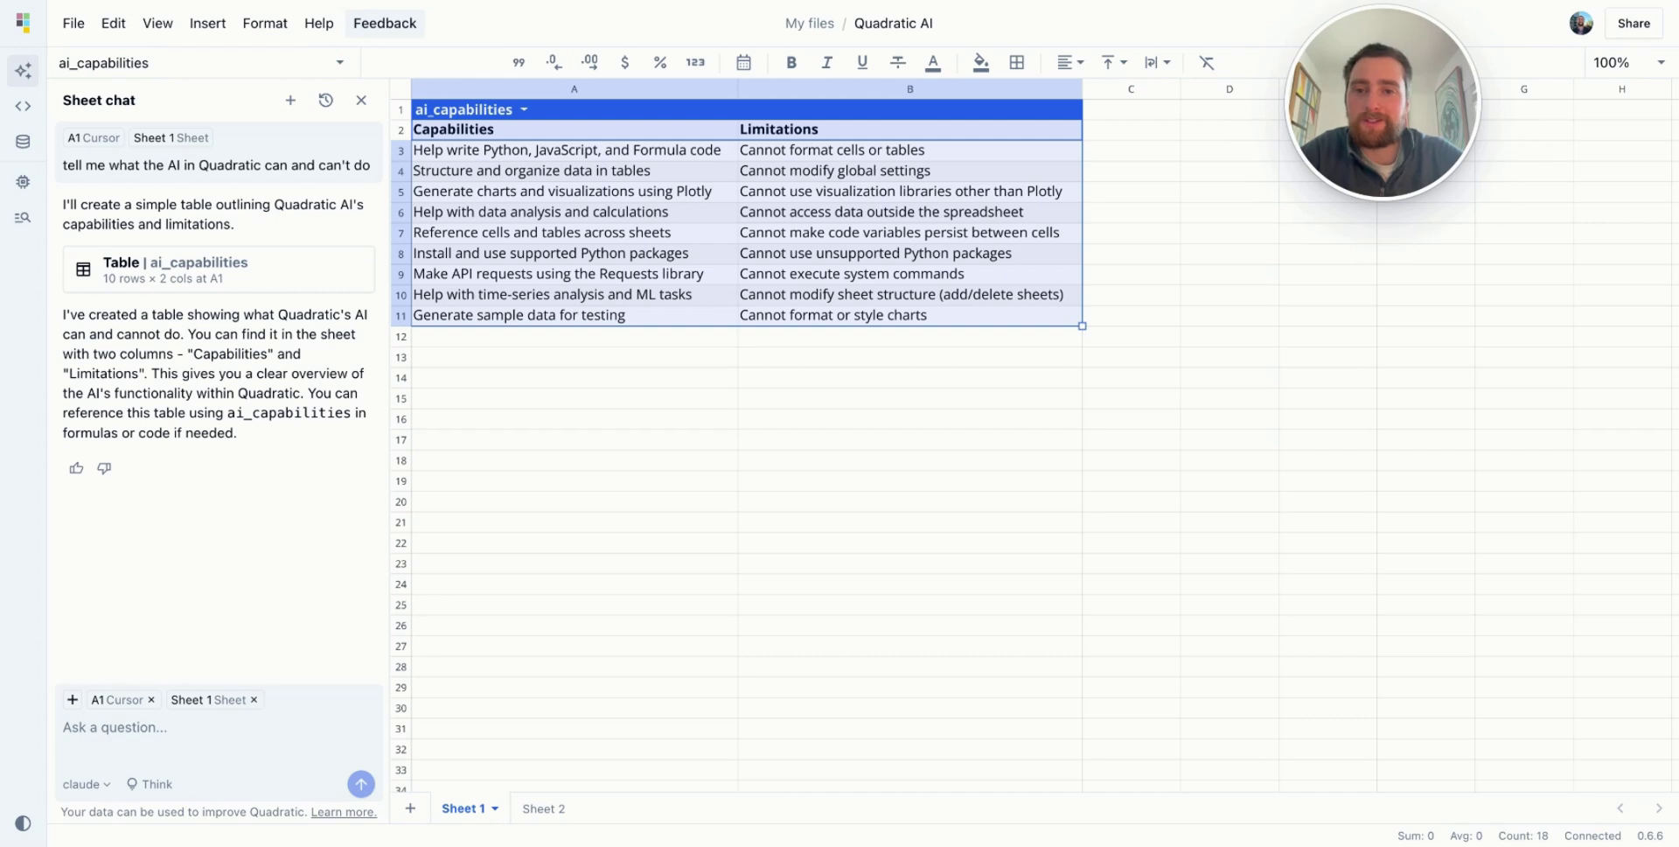
click(593, 376)
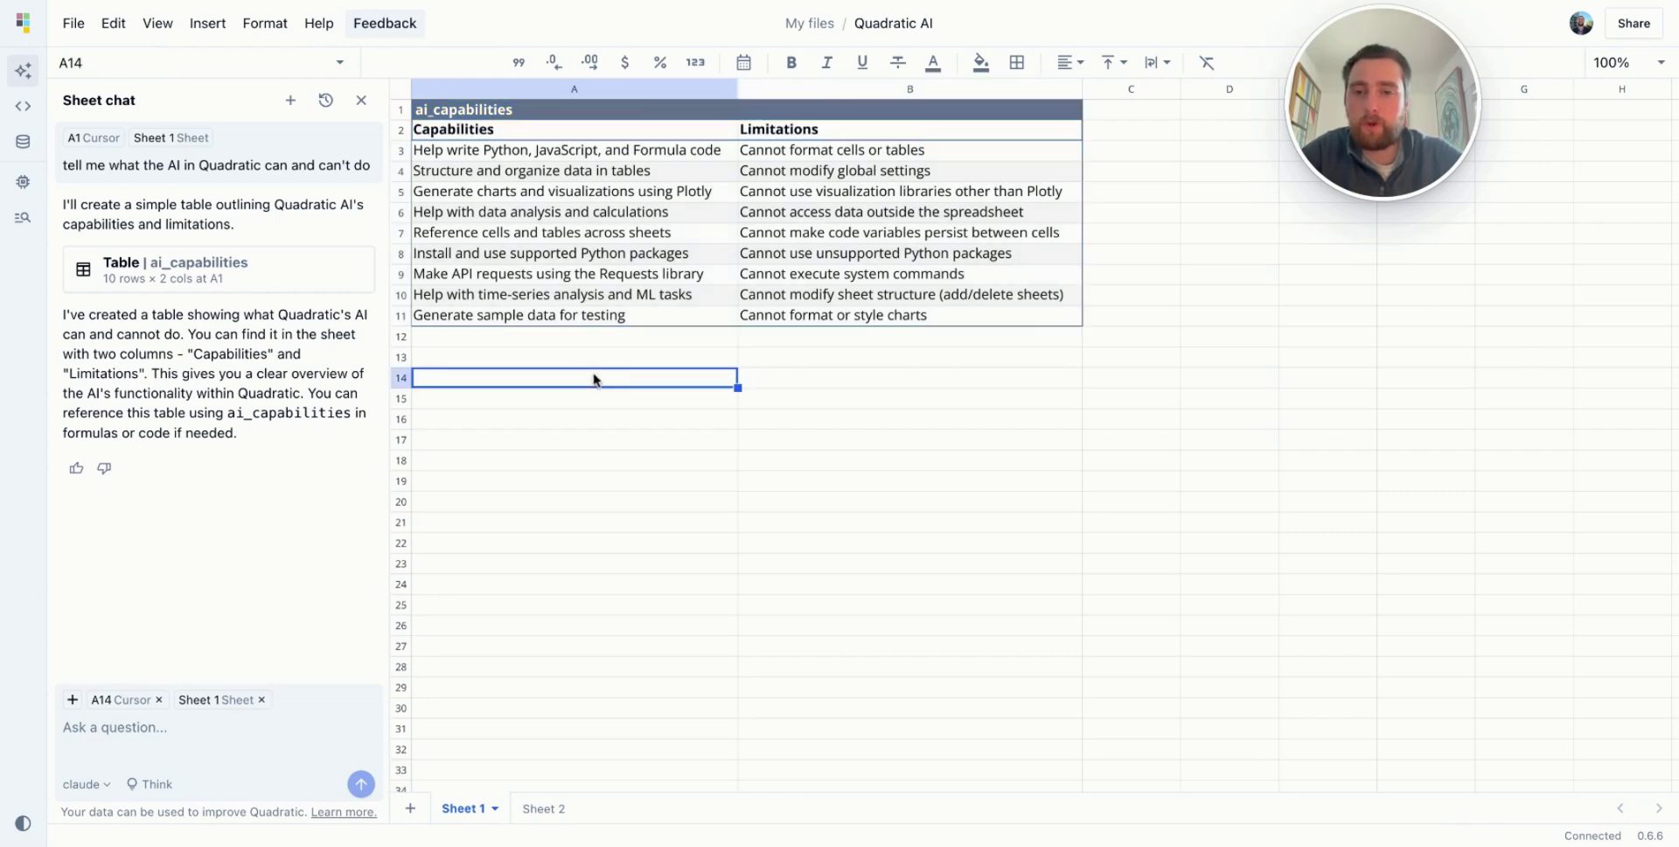
- Delete the ai_capabilities table, shrink columns A and B back, and begin a new AI chat
click(547, 106)
key(Delete)
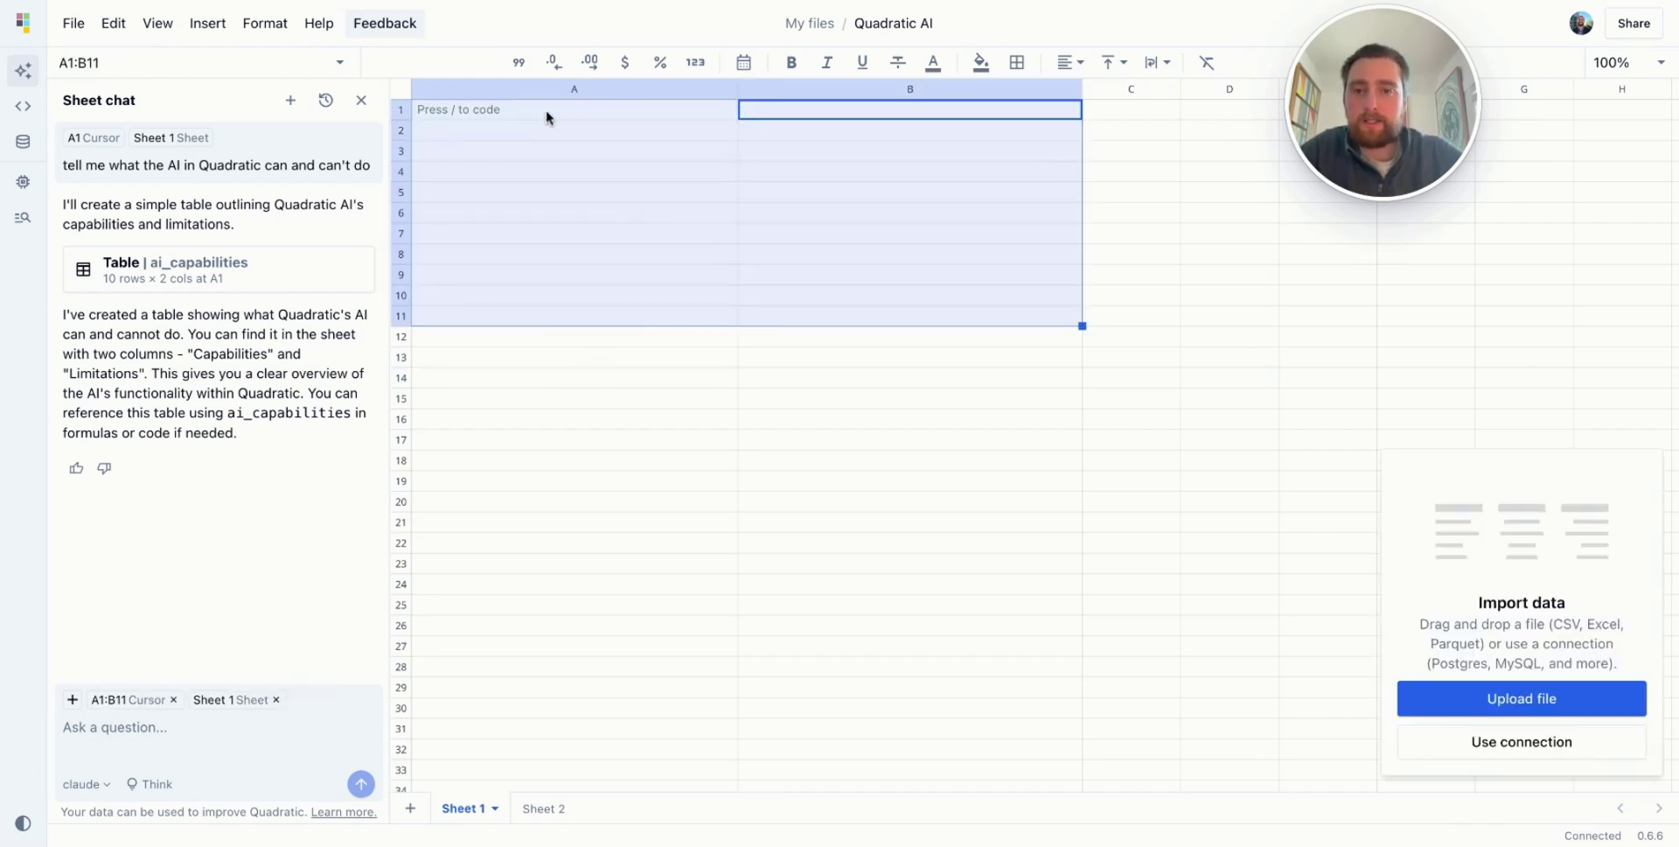
double_click(738, 89)
double_click(853, 89)
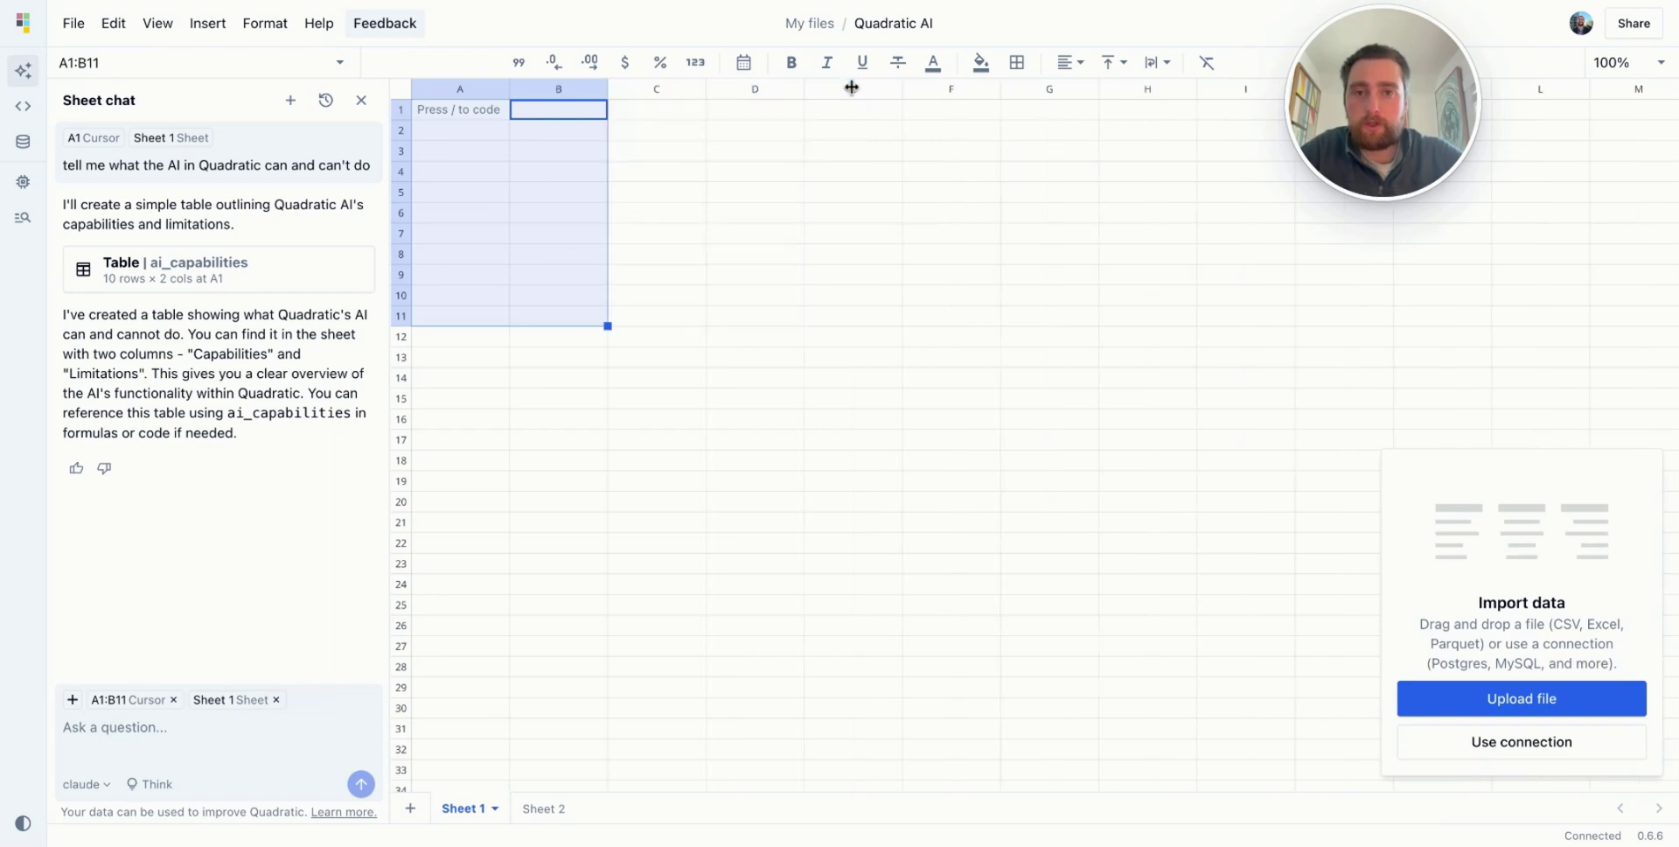
click(465, 275)
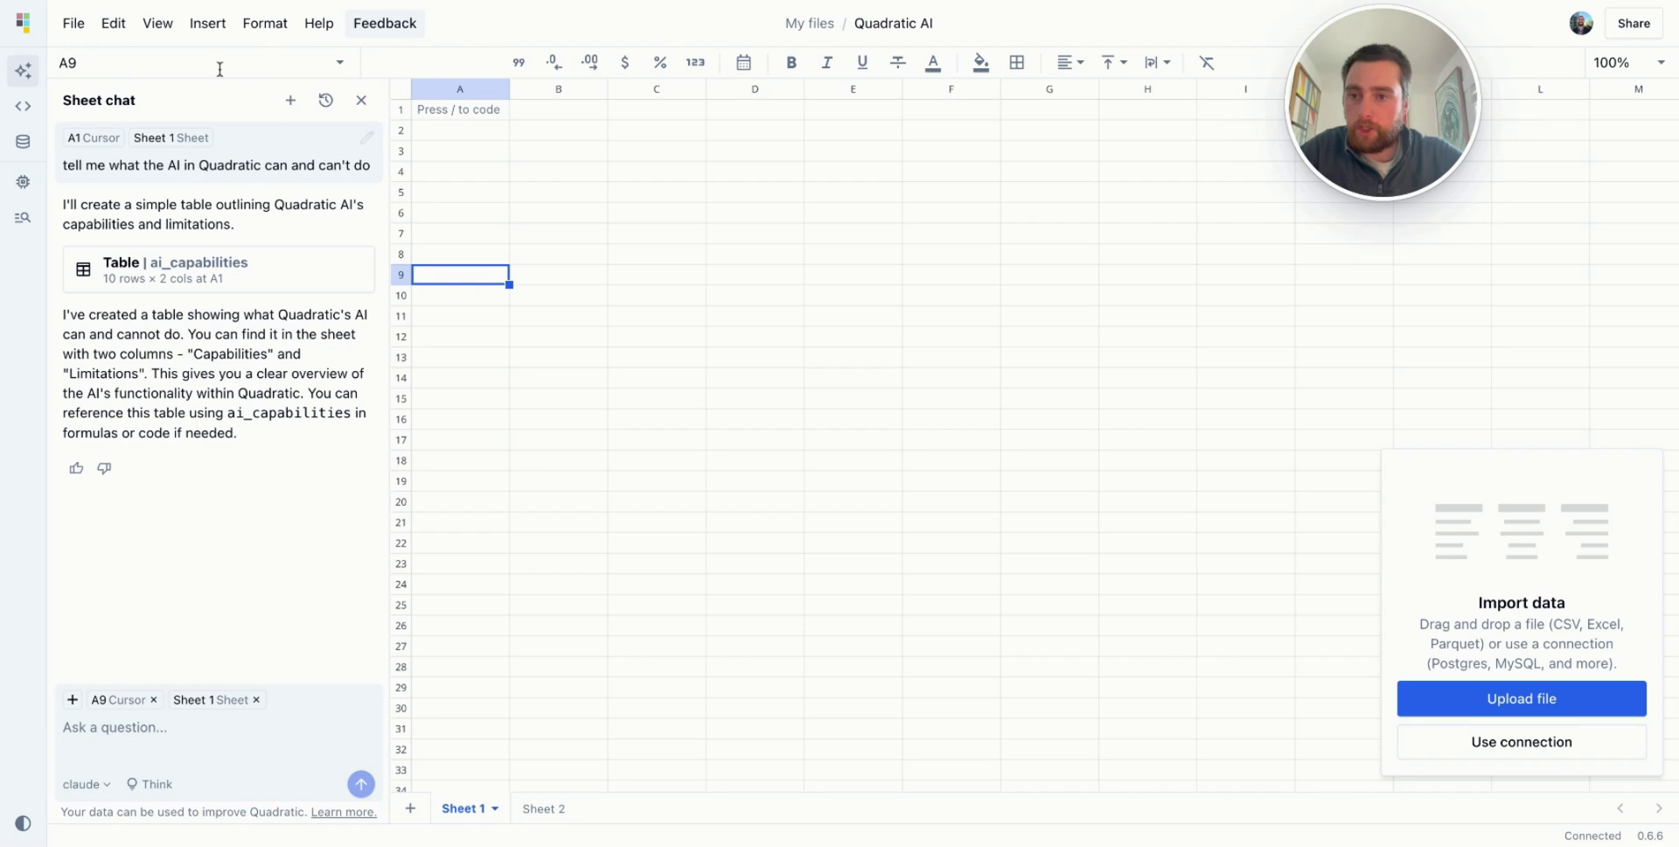
click(291, 101)
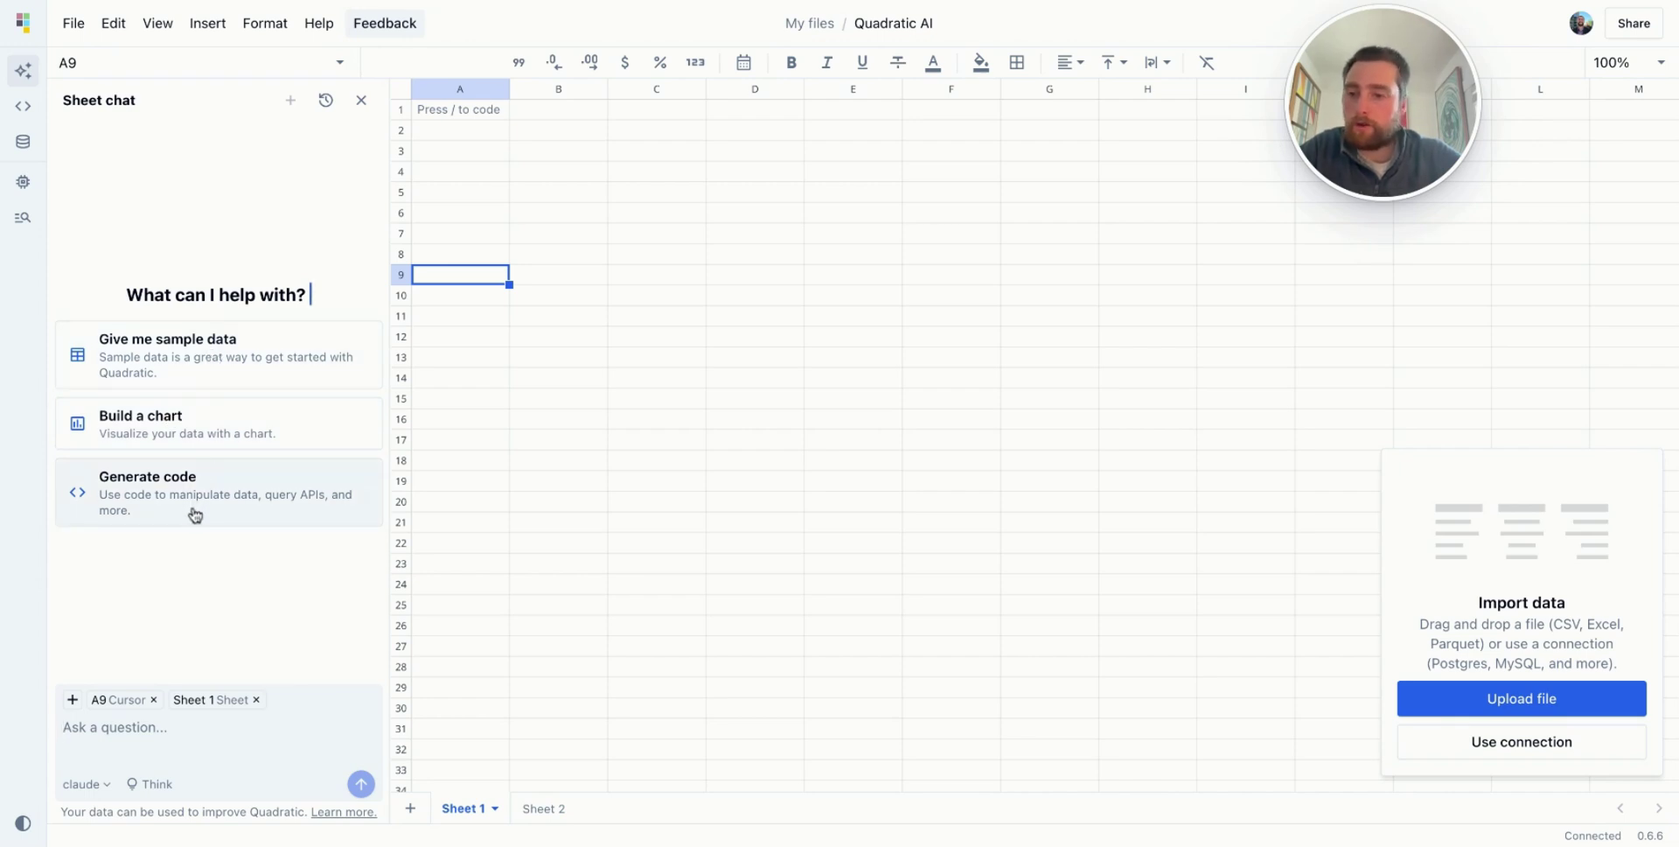
- Use the Generate code suggestion to get sales_data and a Monthly Sales Trend chart, then open its Python code
click(171, 487)
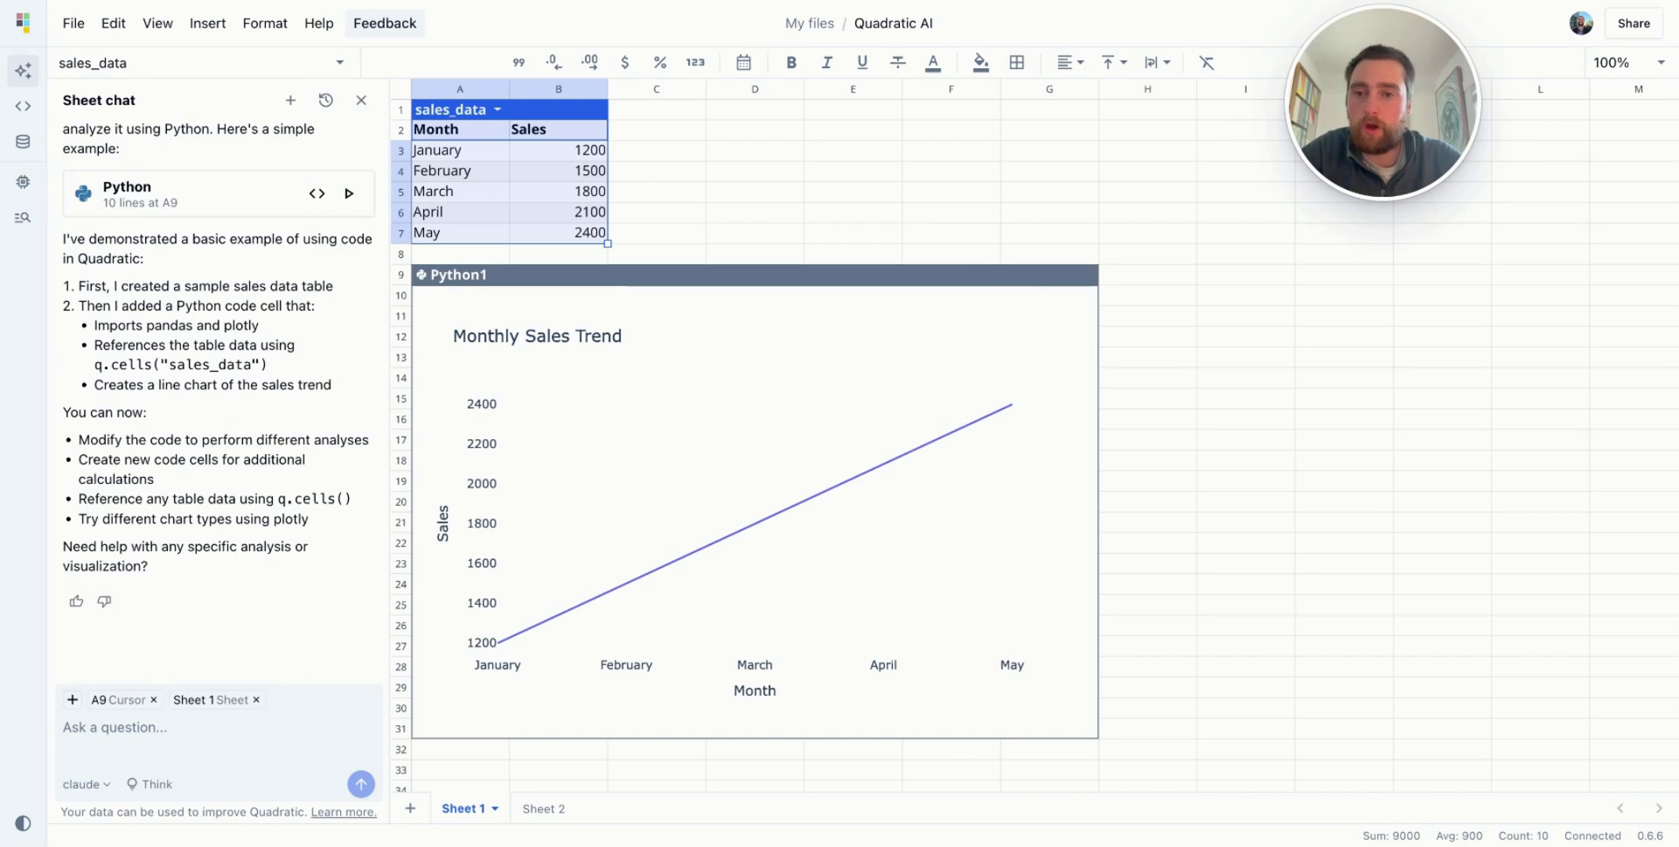
double_click(476, 278)
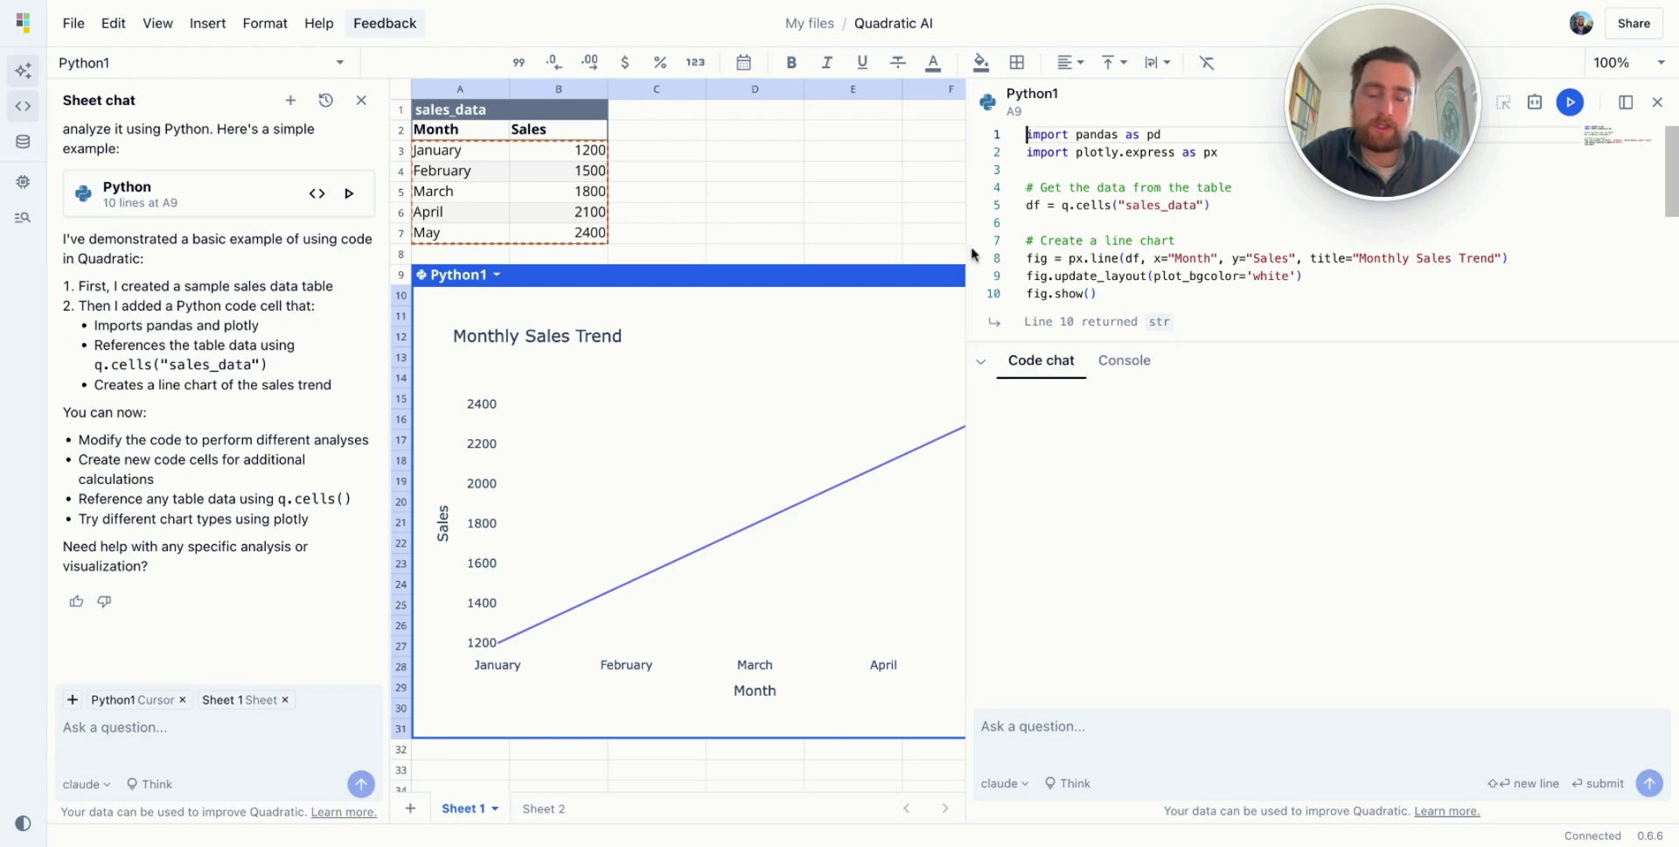
- Review the Python1 code and hide the sheet chat so the full chart is visible
scroll(1116, 164, down, 3)
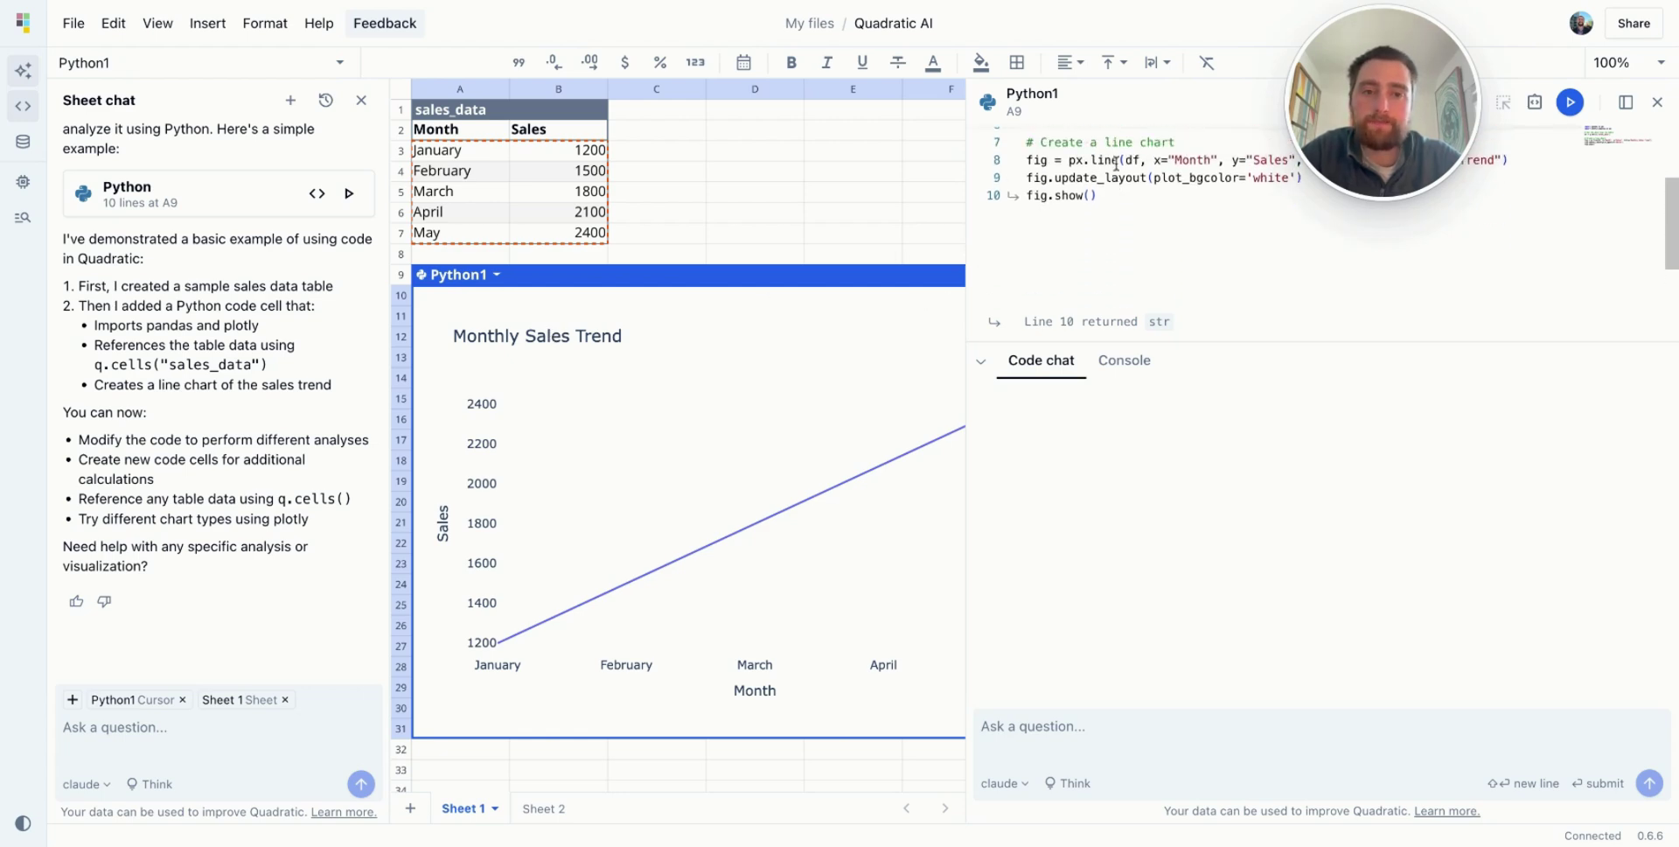
scroll(1116, 164, up, 3)
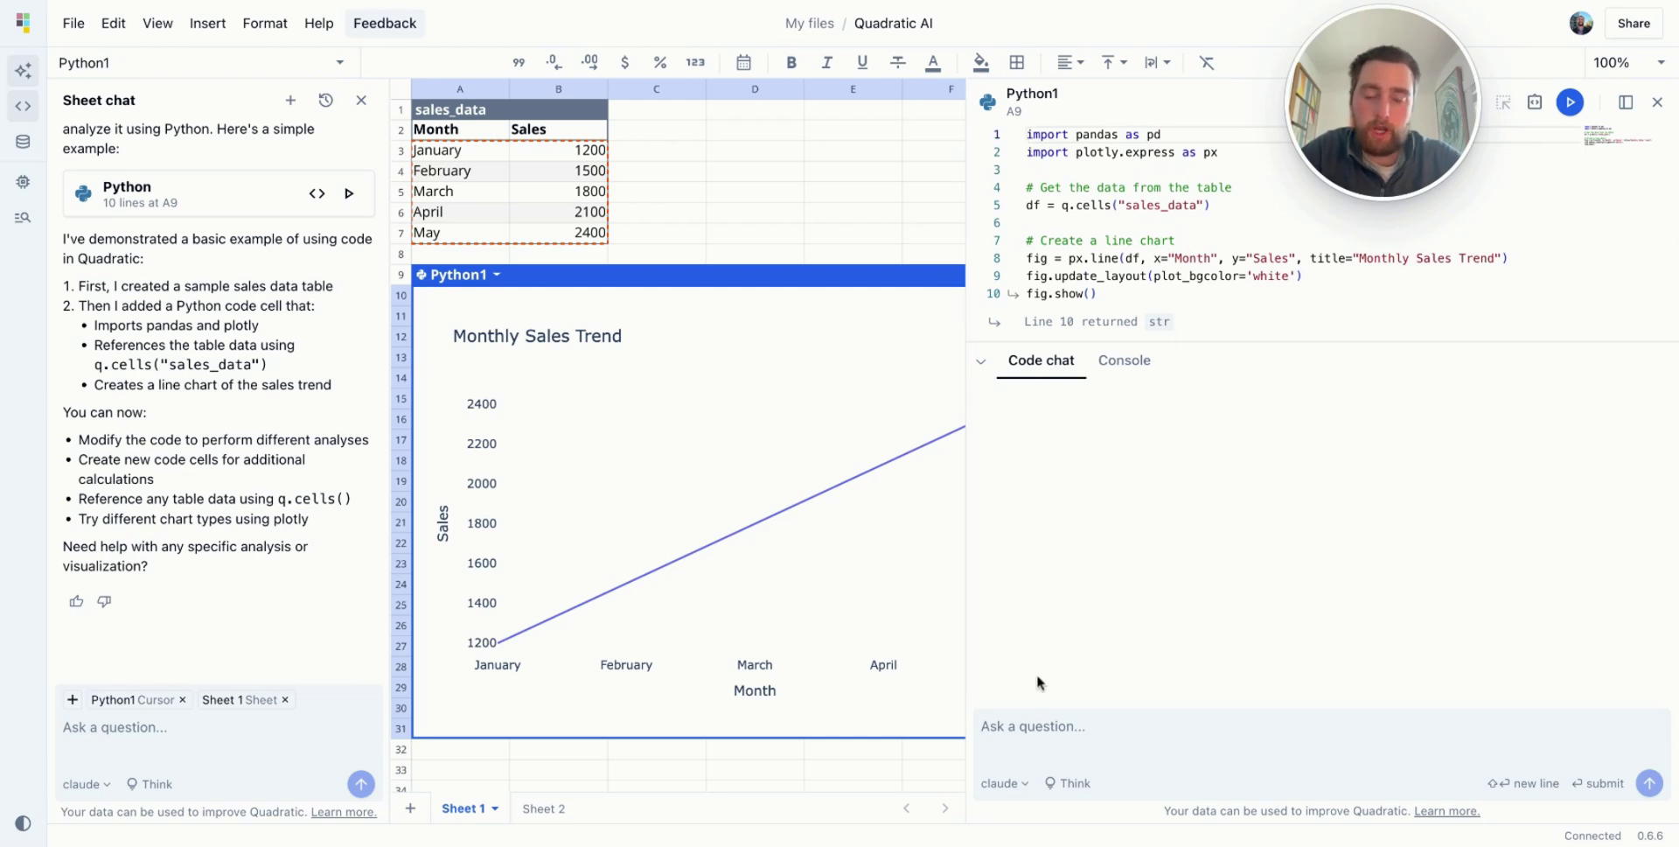
click(363, 97)
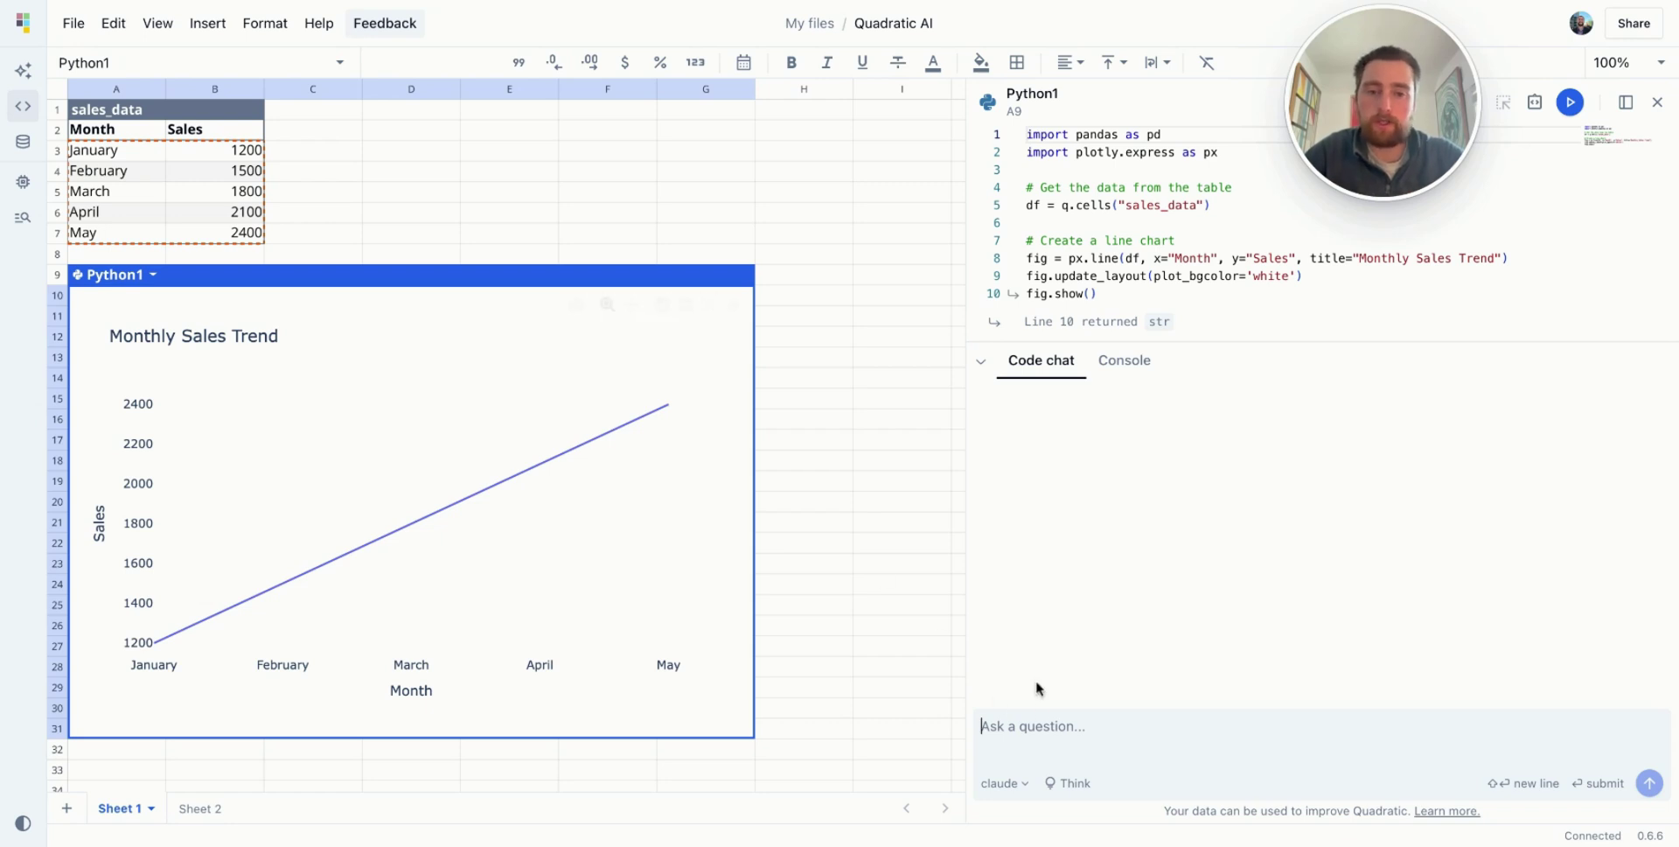
- Have Code chat make the line green, accept the color_discrete_sequence change, and close the editor
text(make the l)
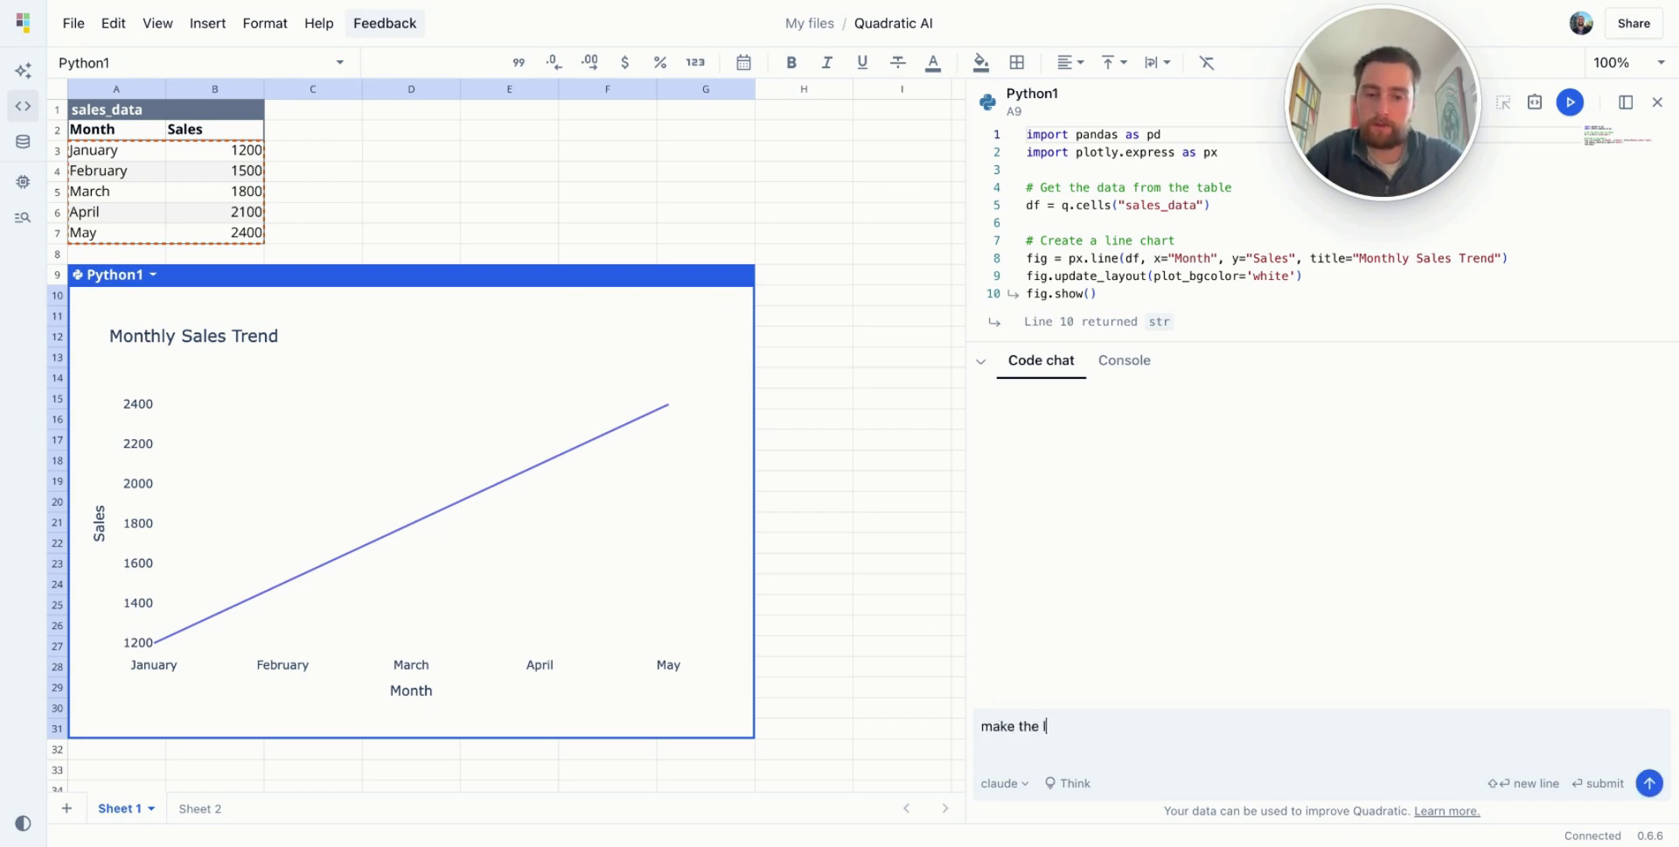
text(ine green)
key(Return)
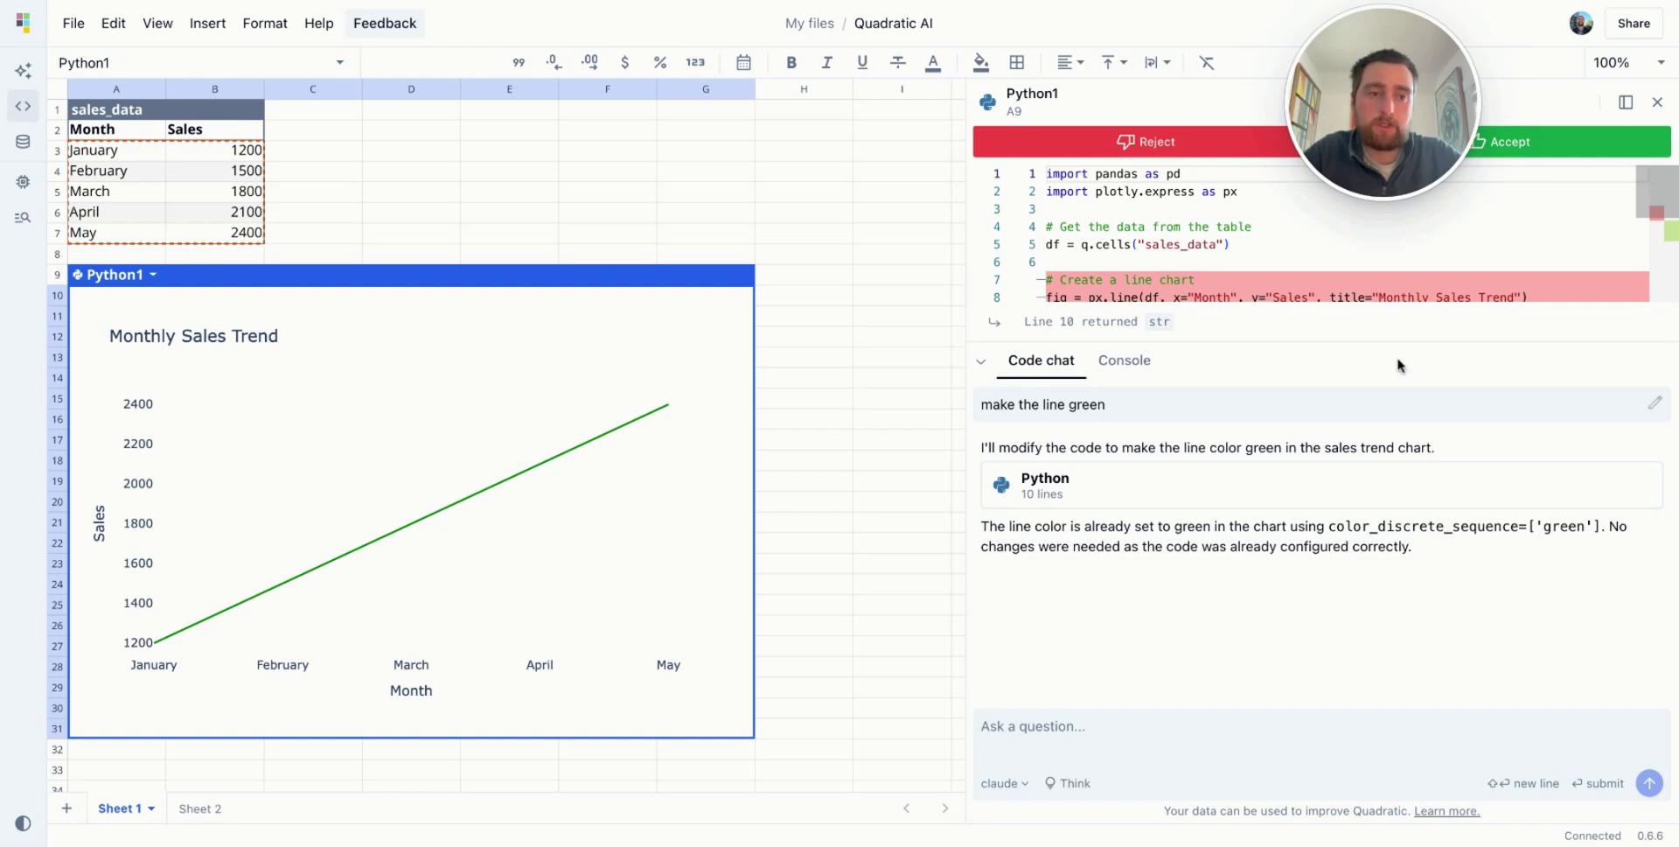
click(1526, 146)
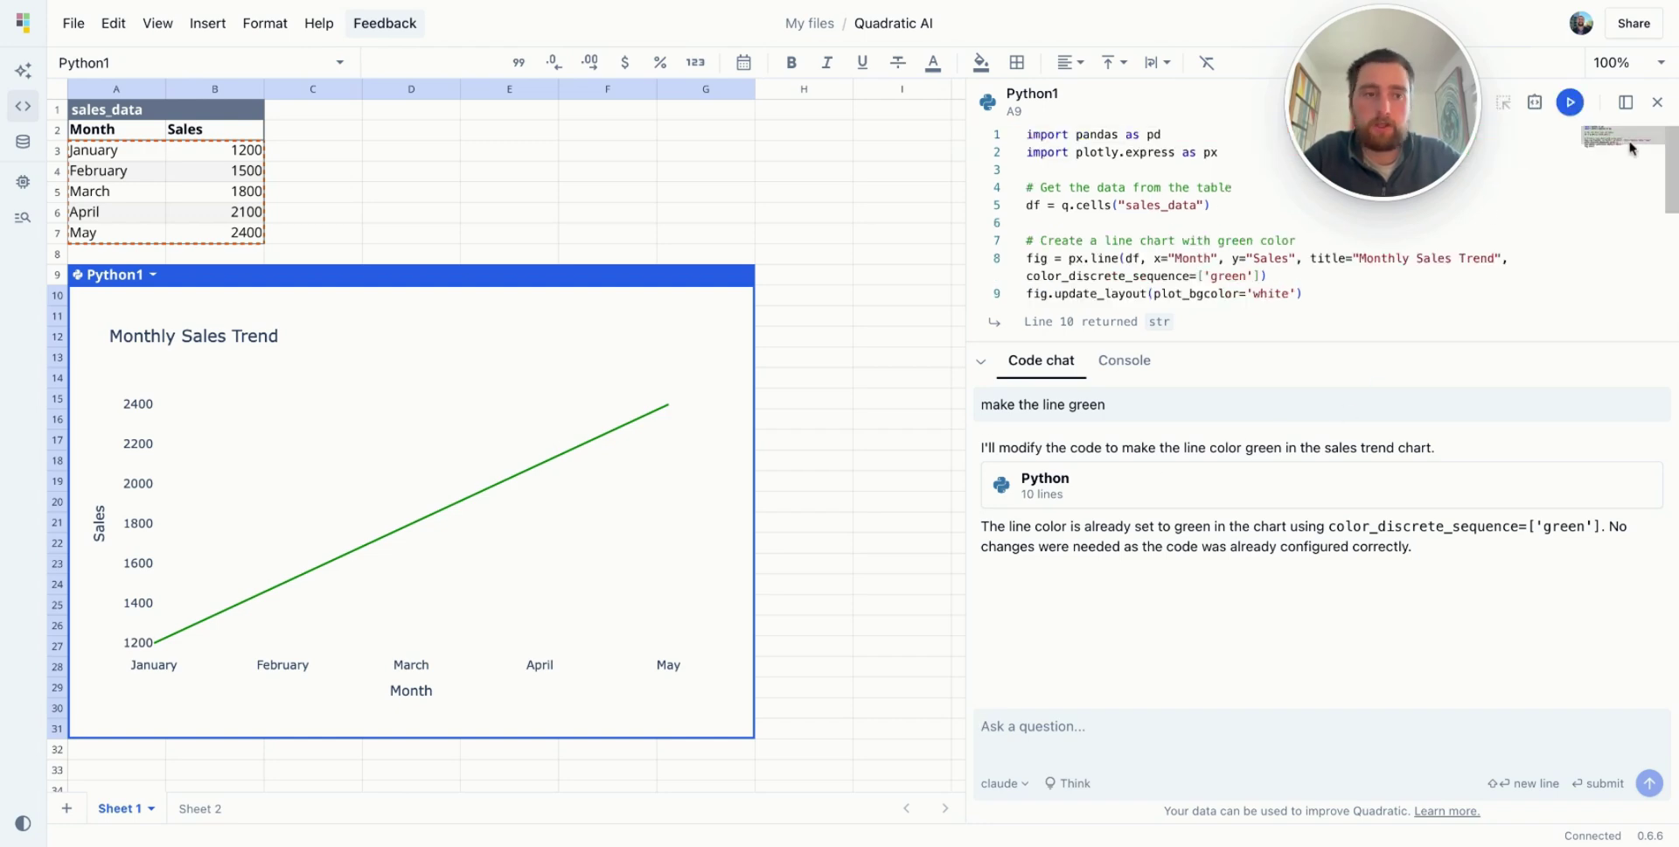
click(1657, 102)
- Enter =1/0 in I2 and accept the AI's IFERROR fix returning 'Cannot divide by zero'
click(881, 138)
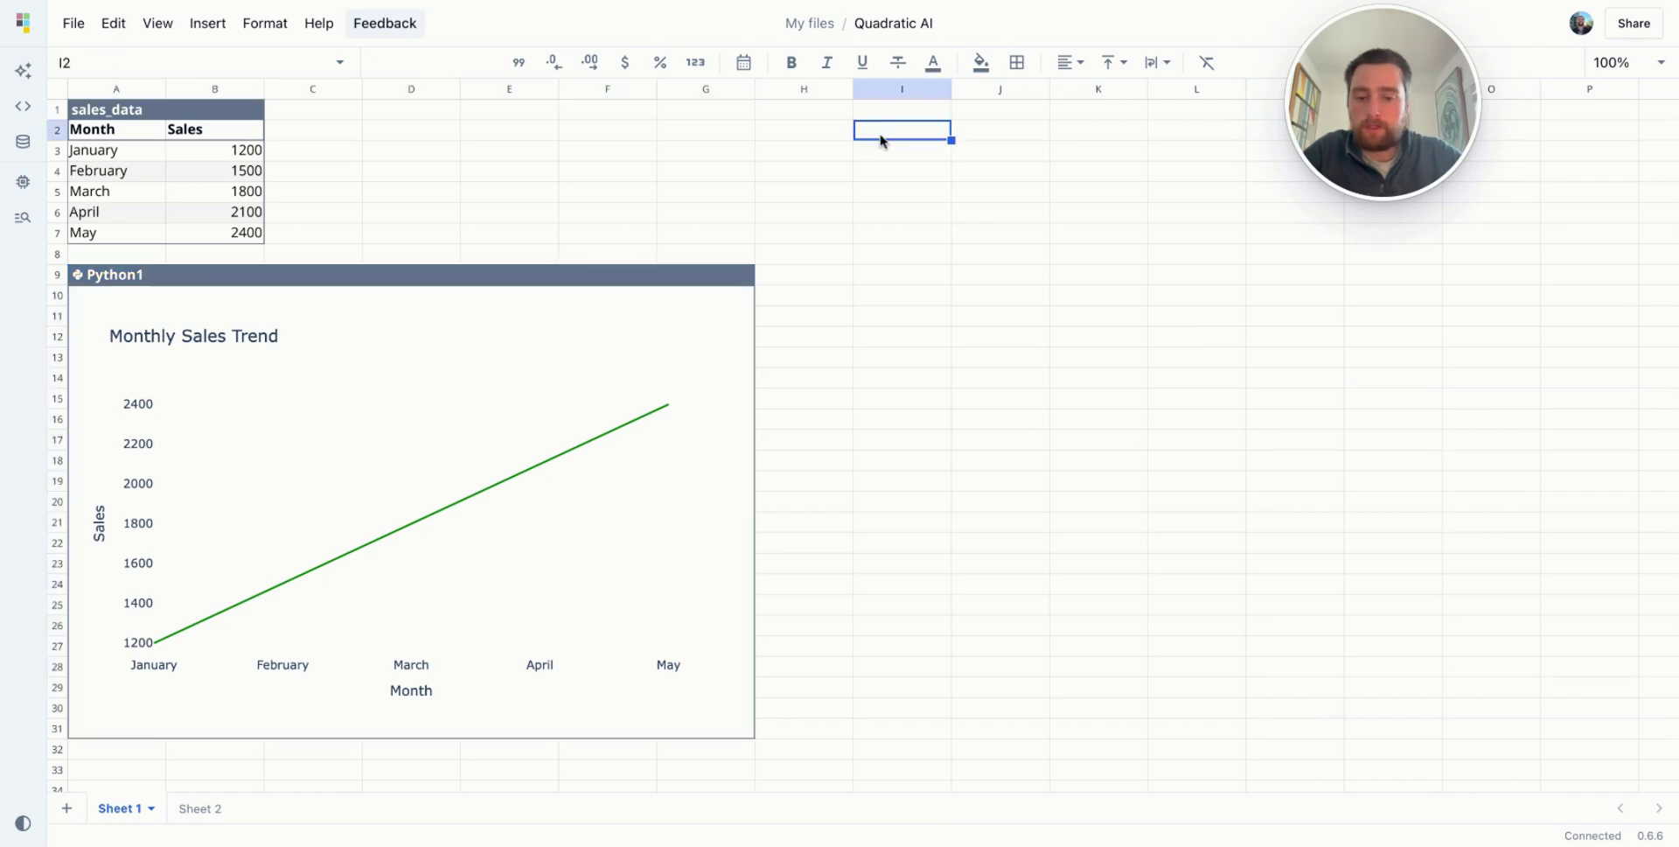
text(=1/0)
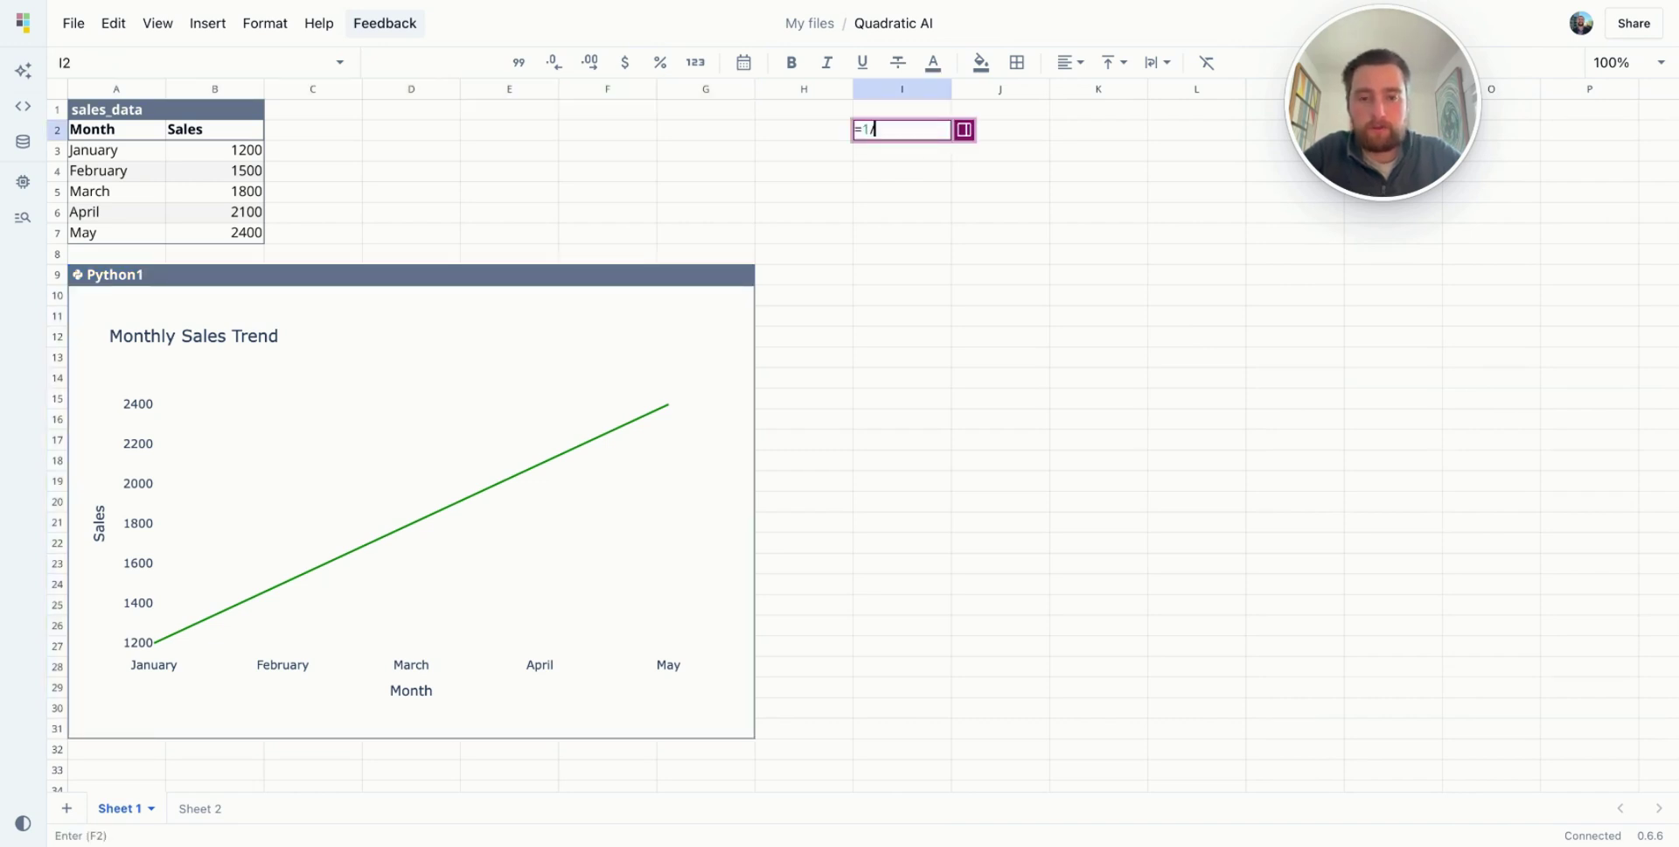
key(Return)
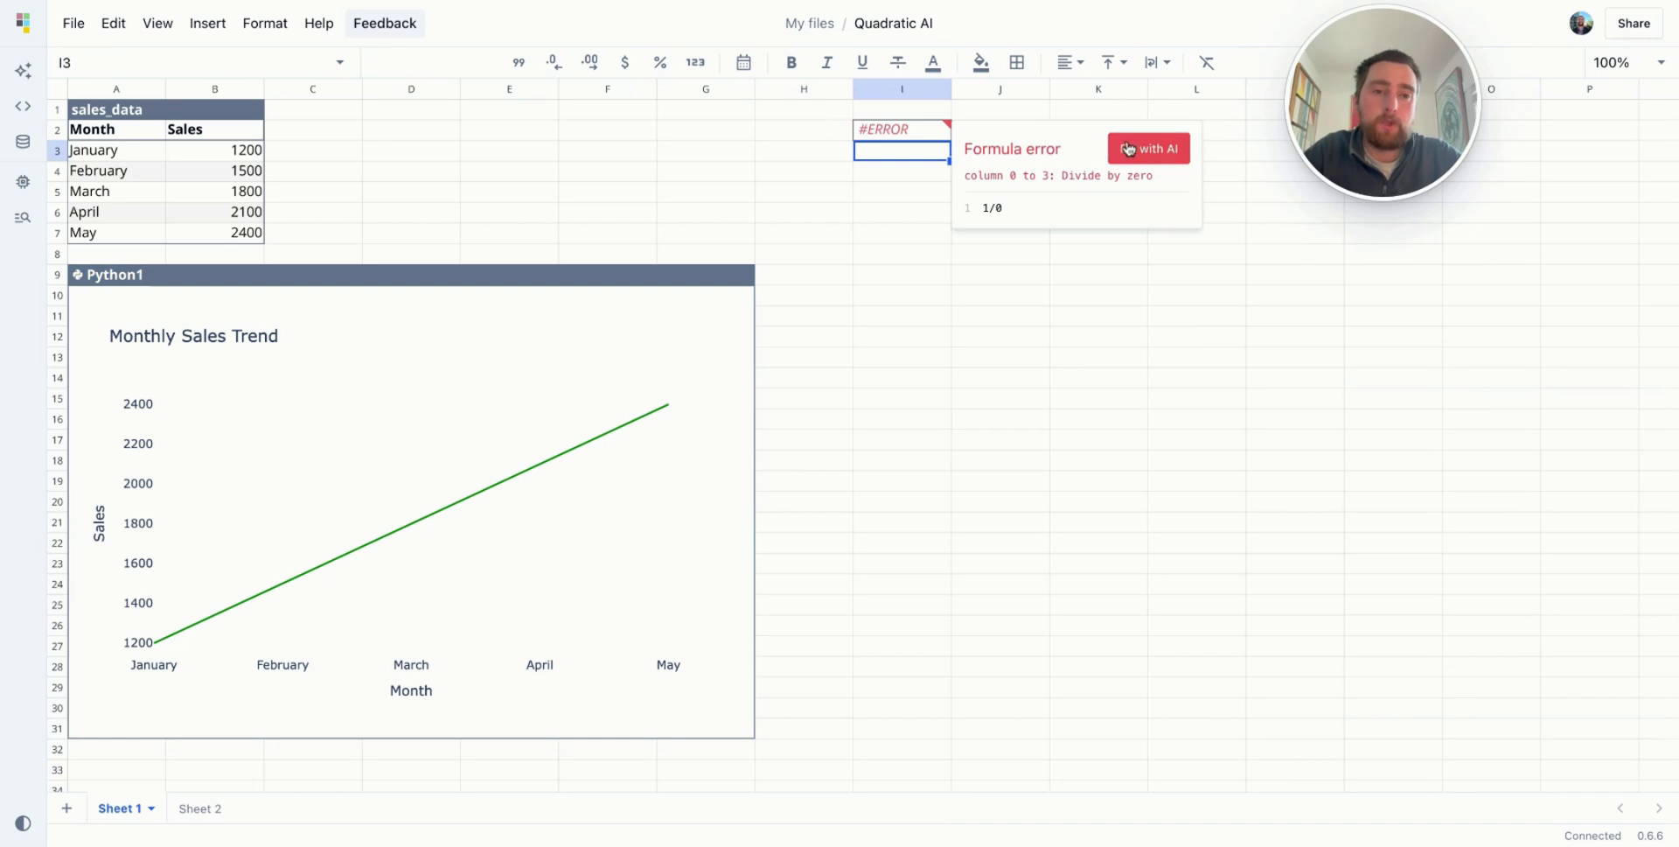
click(1161, 156)
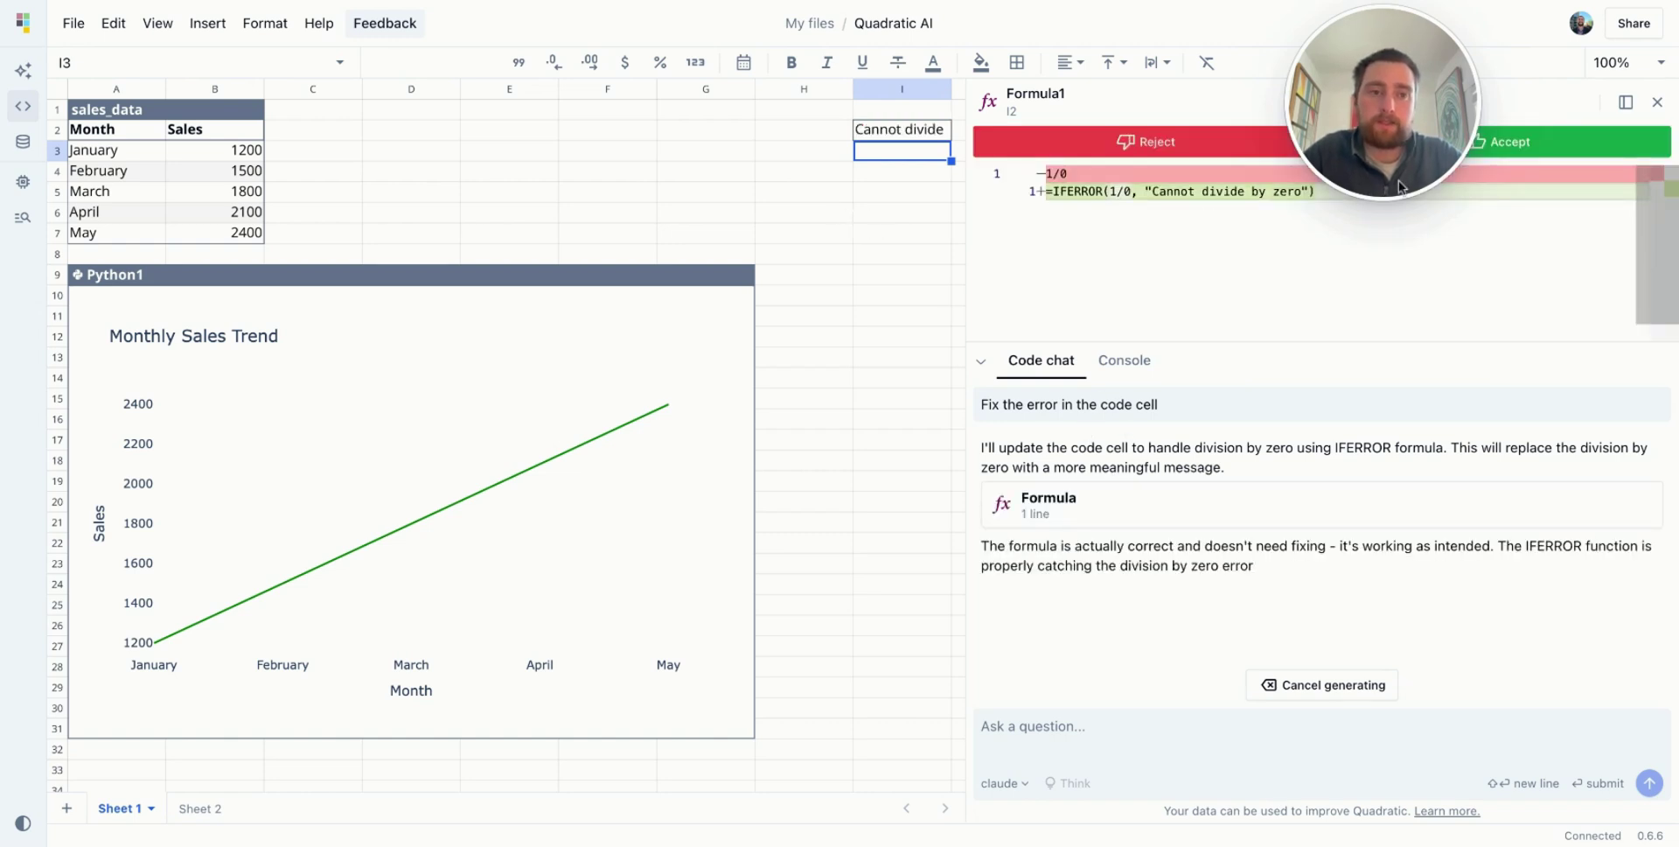
click(1517, 143)
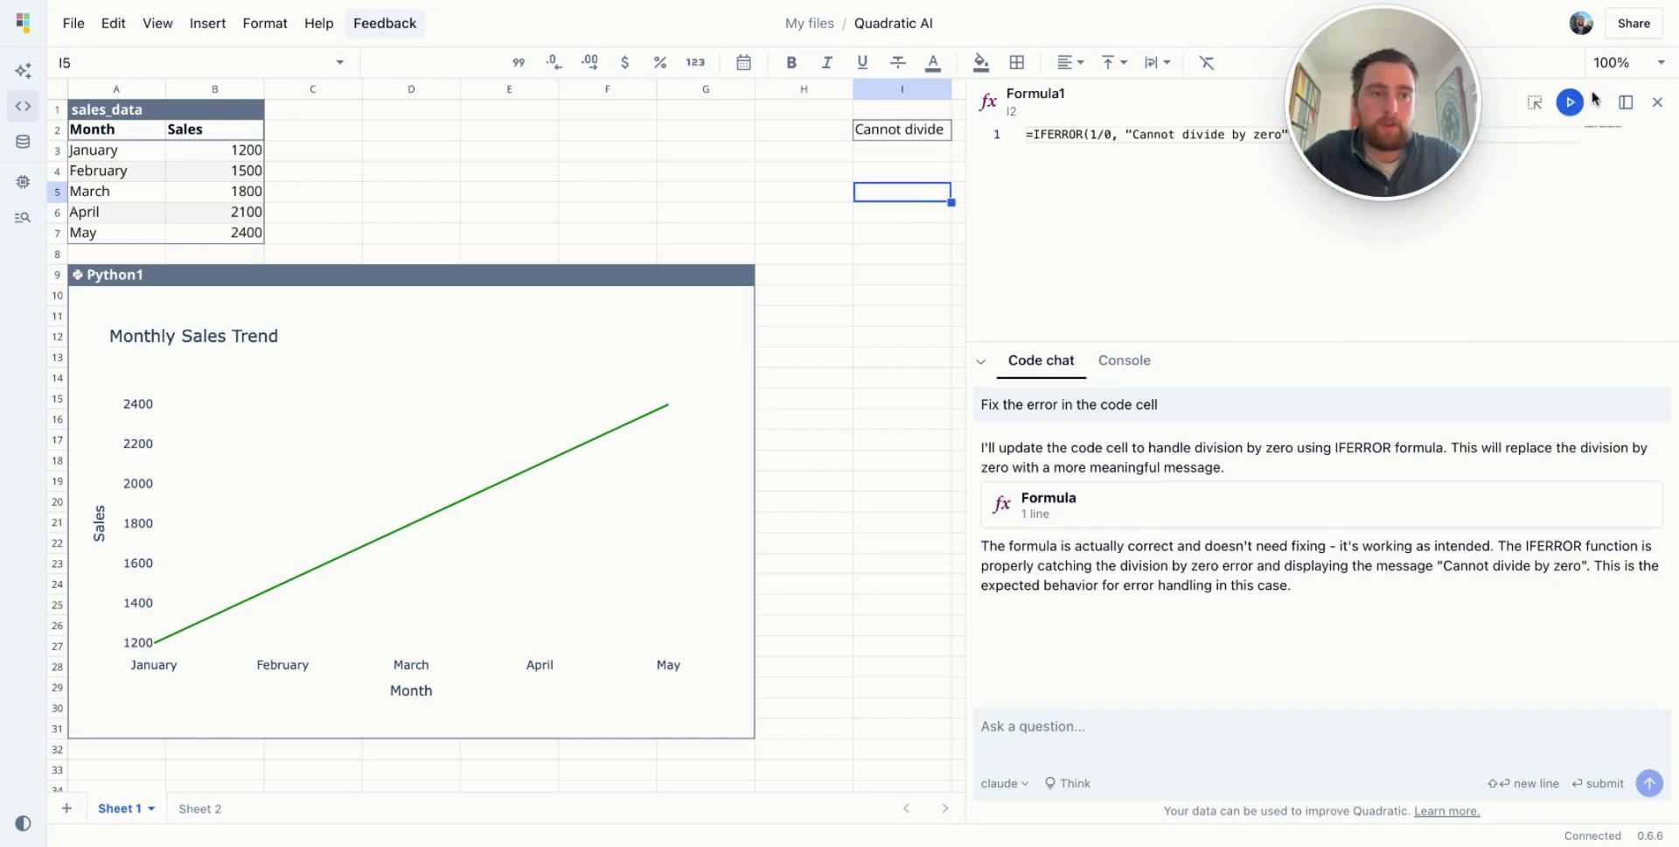
click(1657, 102)
- Widen column I to fit the message and re-commit I2's formula unchanged
double_click(950, 88)
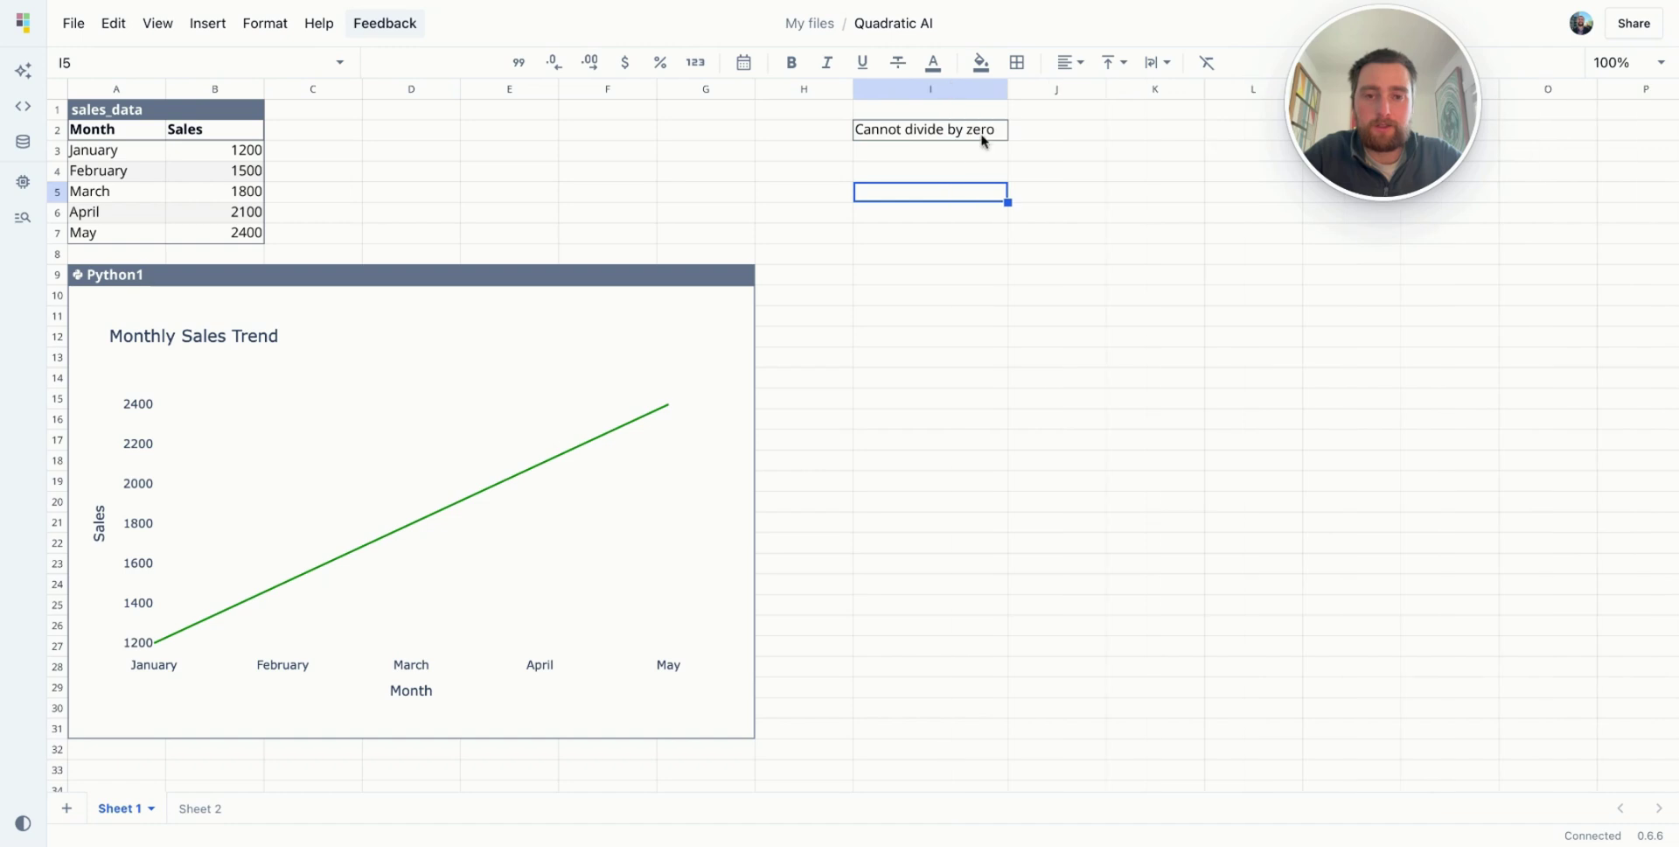
click(962, 157)
double_click(946, 134)
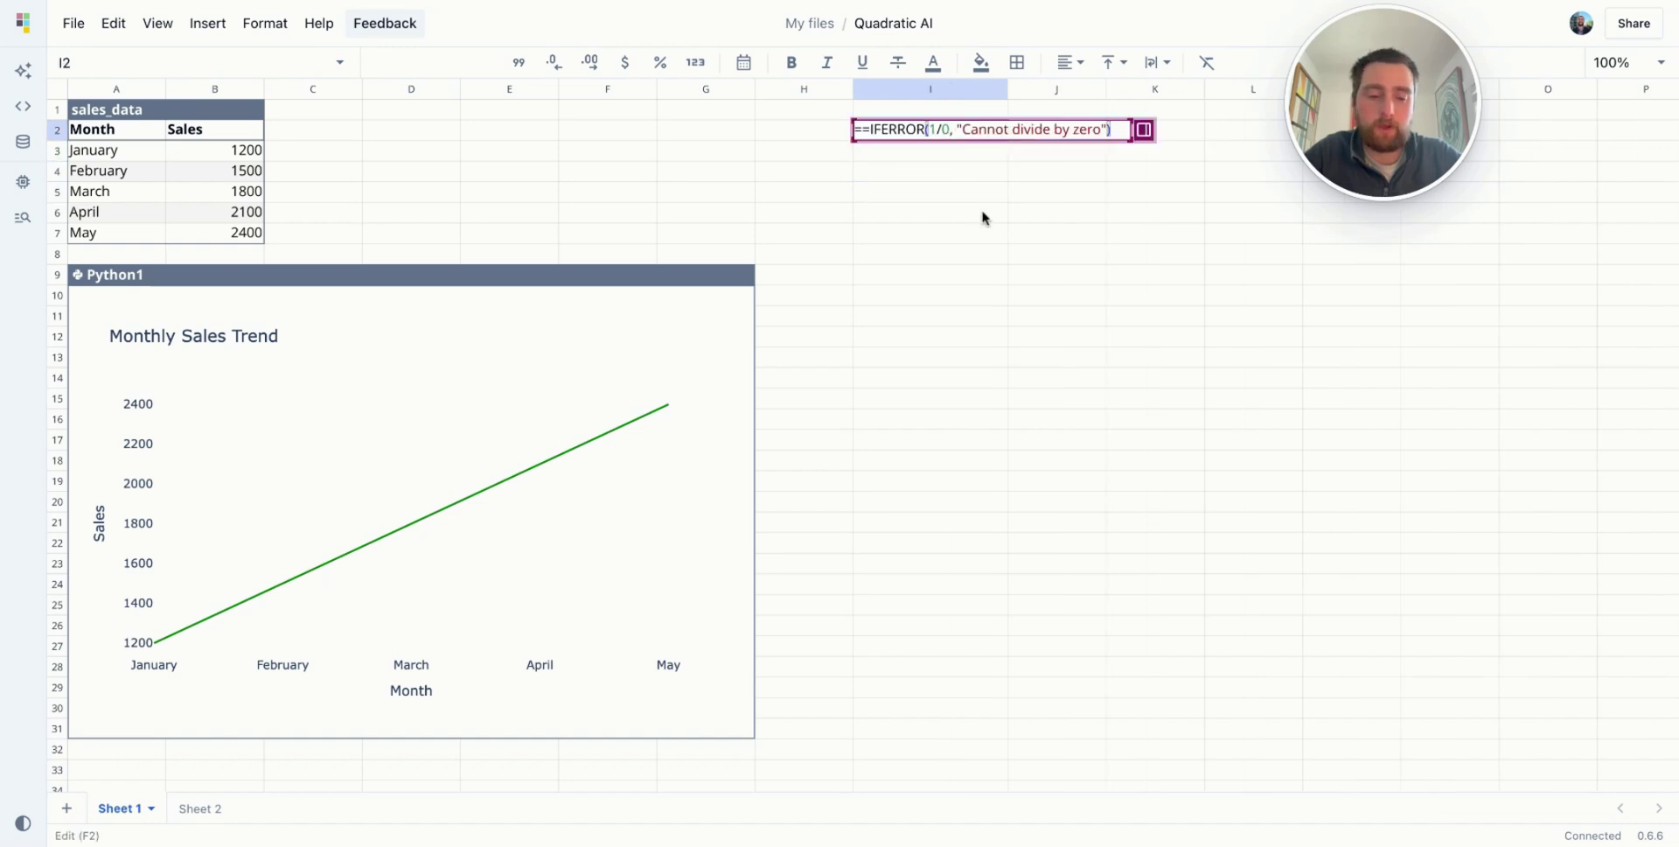
key(Return)
click(903, 261)
scroll(890, 263, down, 1)
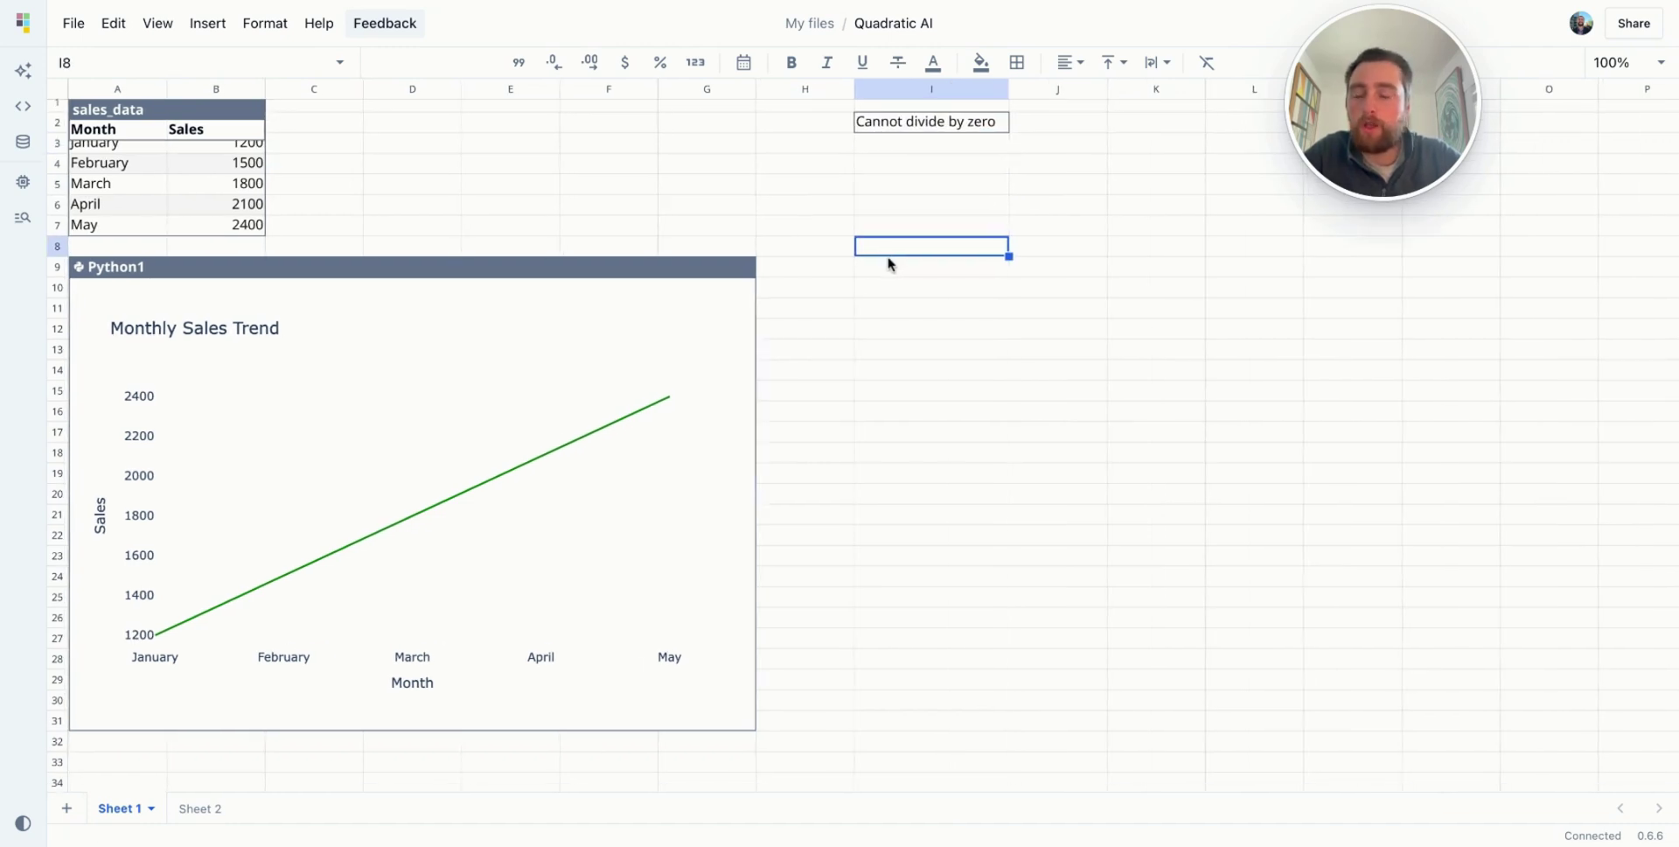
- Delete the Cannot divide by zero cell, the Python1 chart and the sales_data table
click(901, 133)
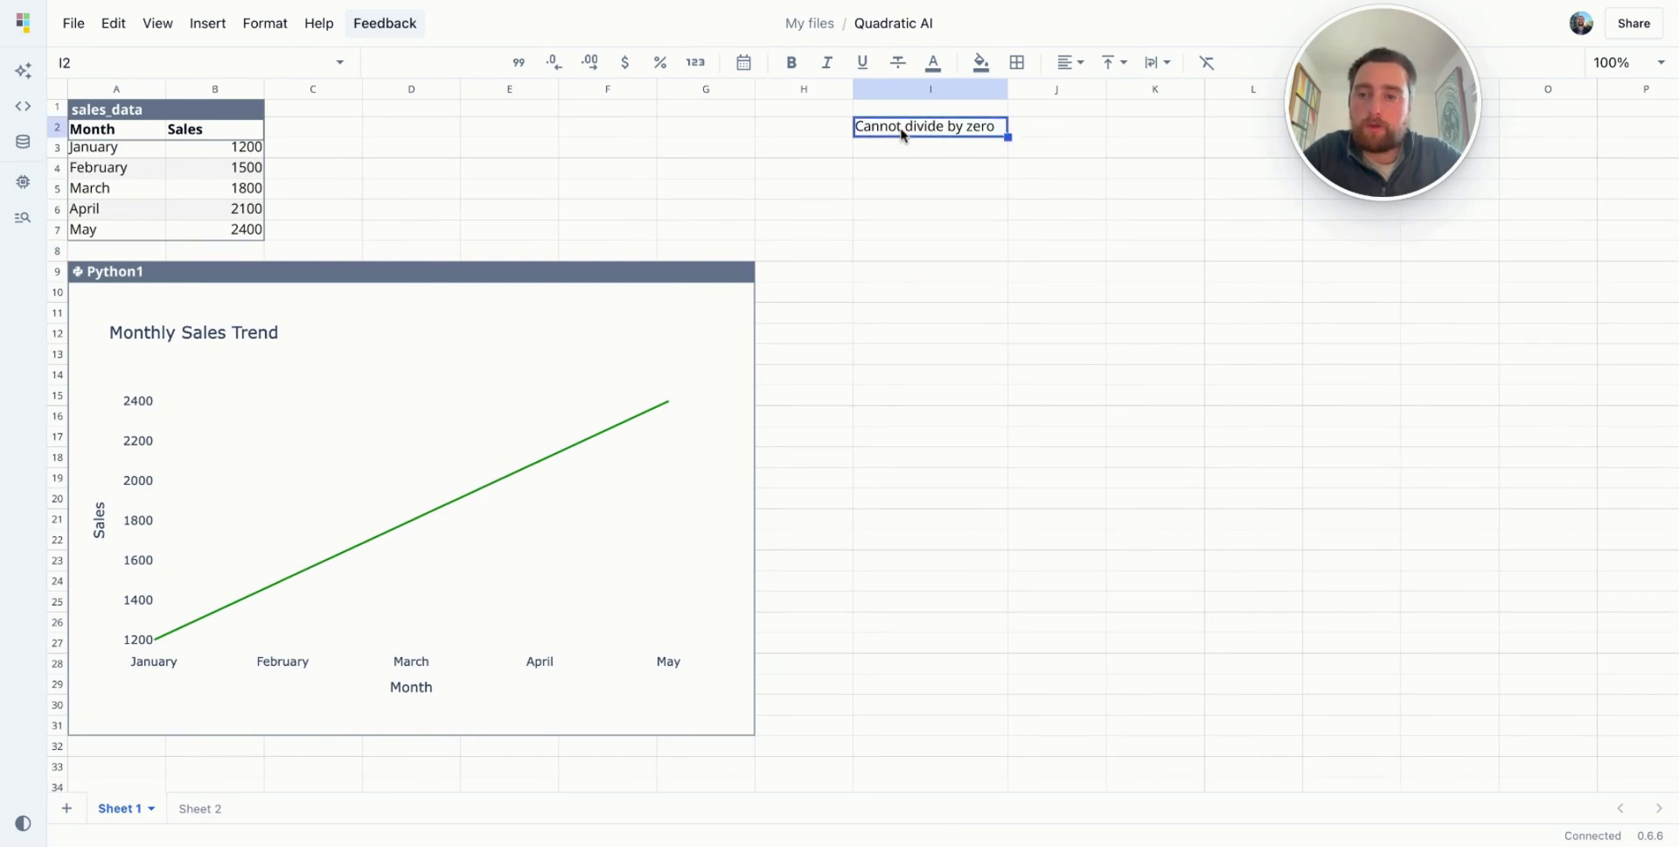
key(Delete)
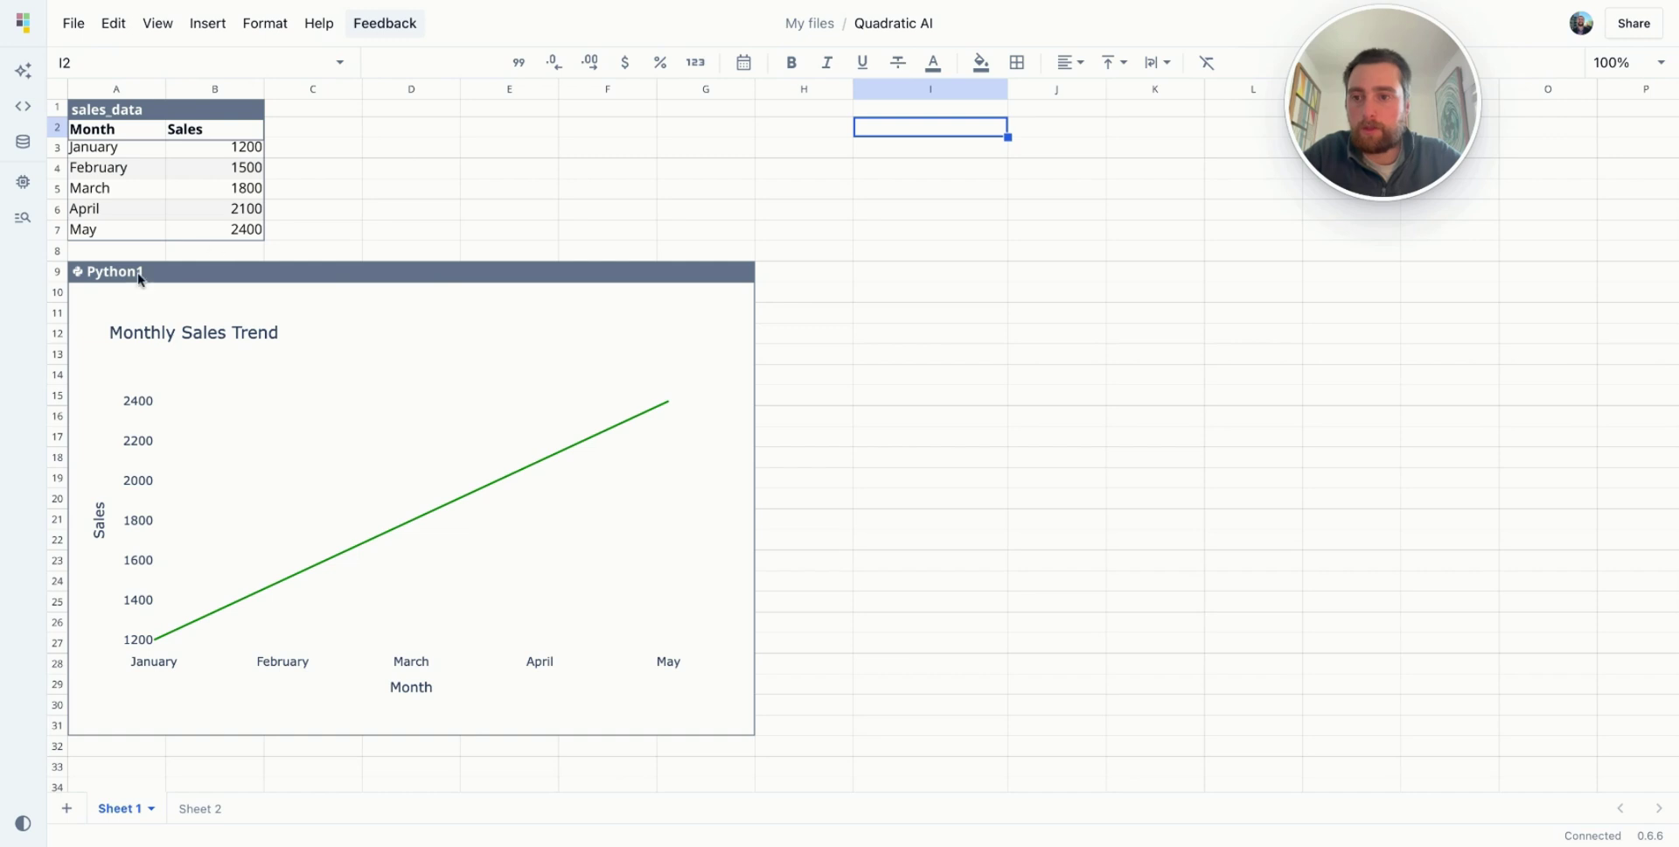
click(193, 263)
key(Delete)
click(102, 112)
key(Delete)
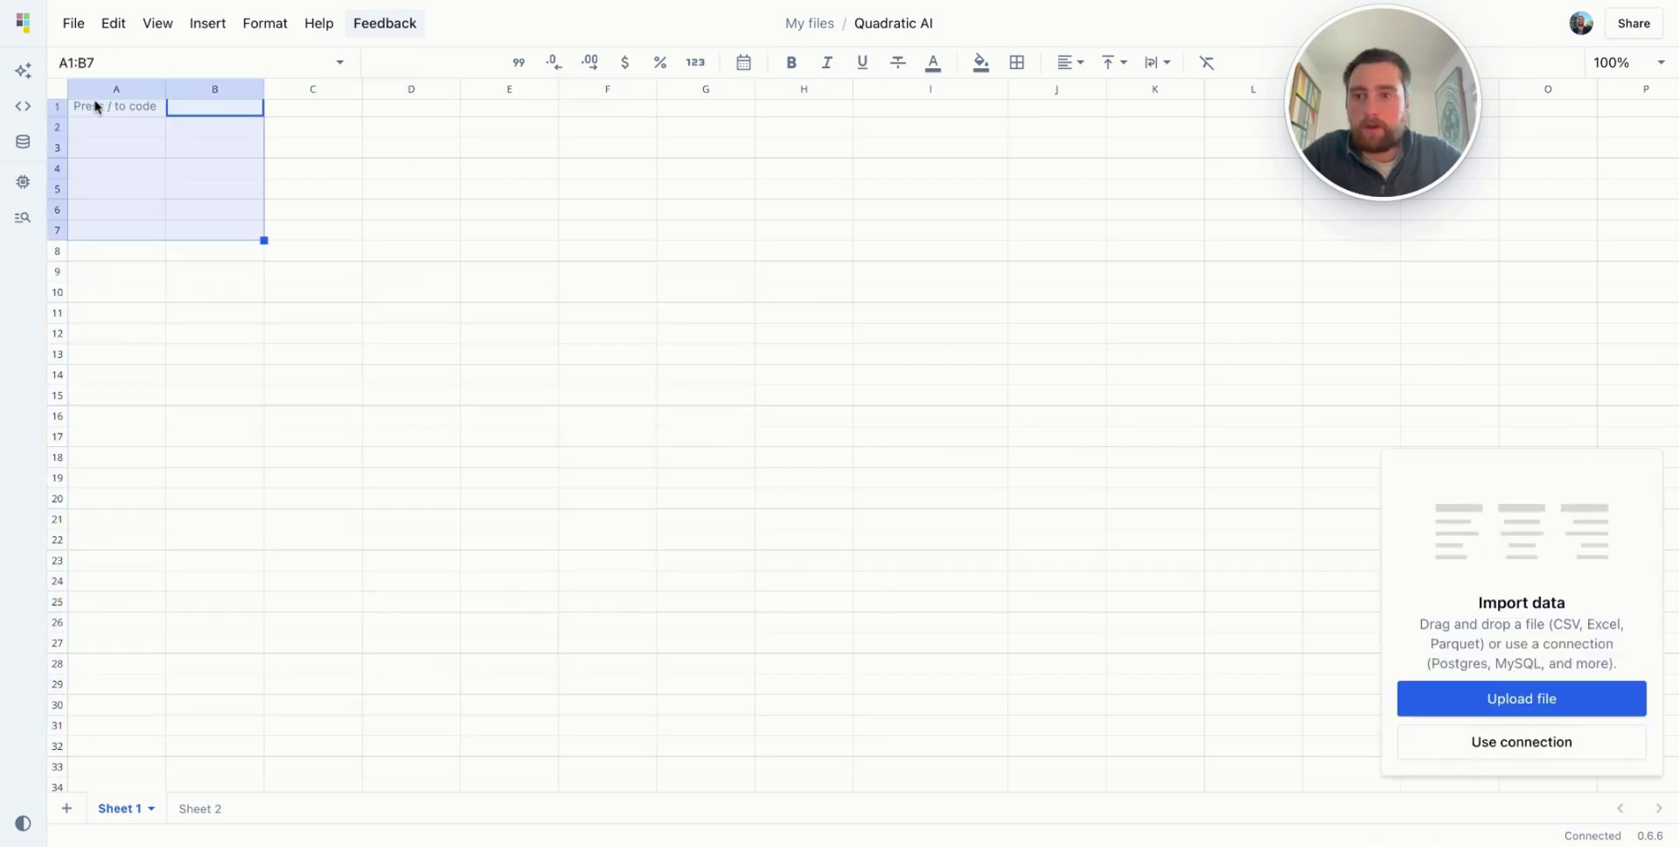
click(91, 112)
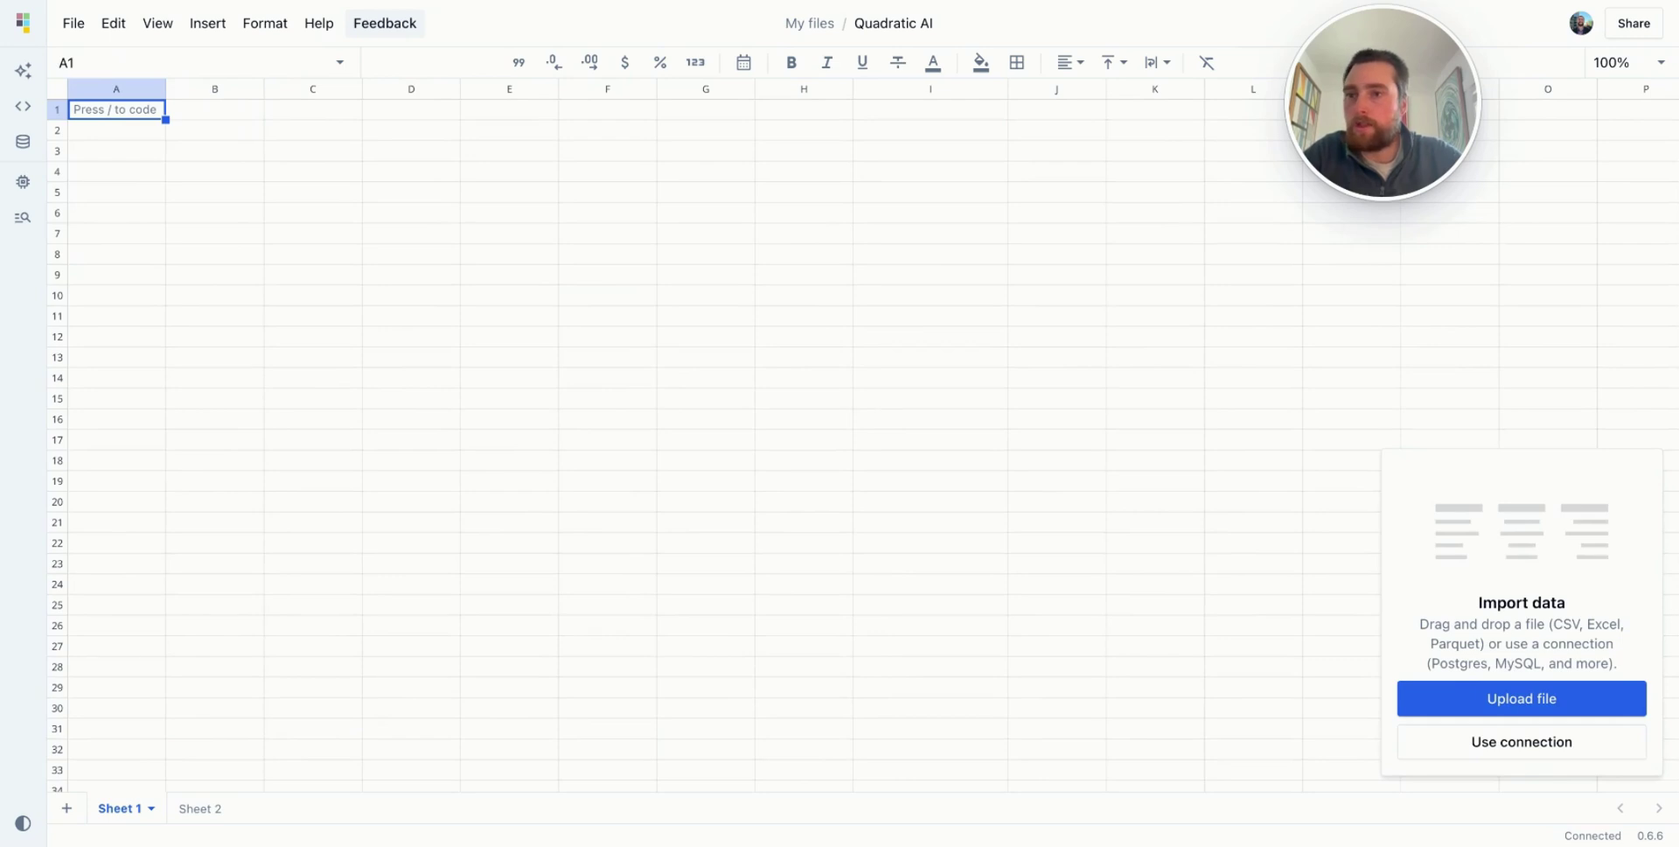
- Import Boulder_Temperature_Data.csv at A1, using its first row as column names BOULDER, Temp High, Temp Low
drag(48, 603, 116, 109)
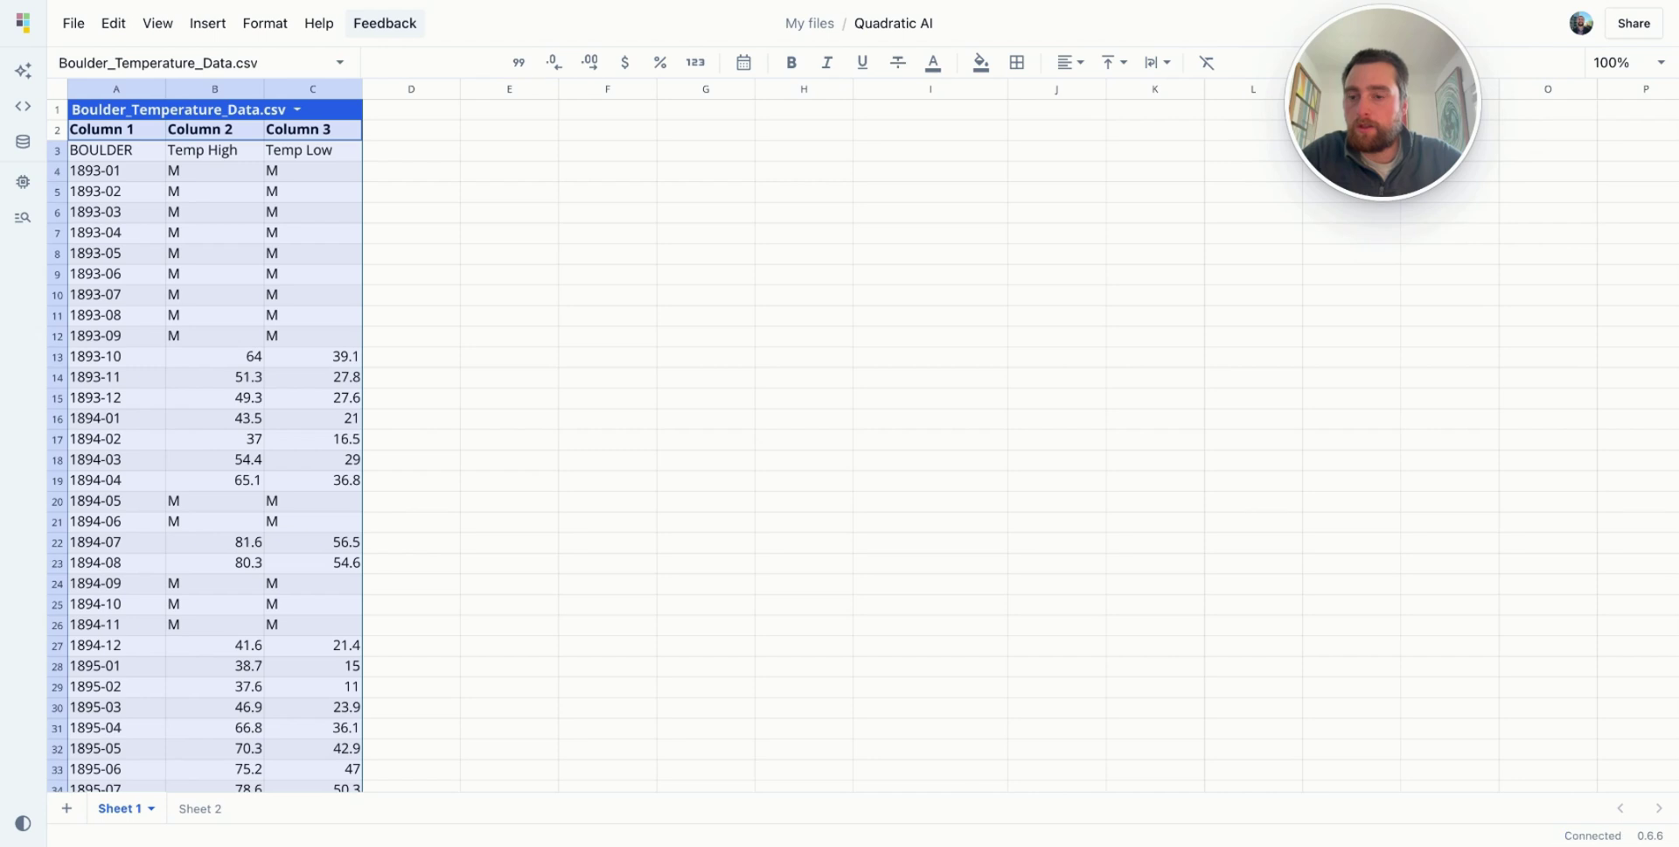
click(297, 111)
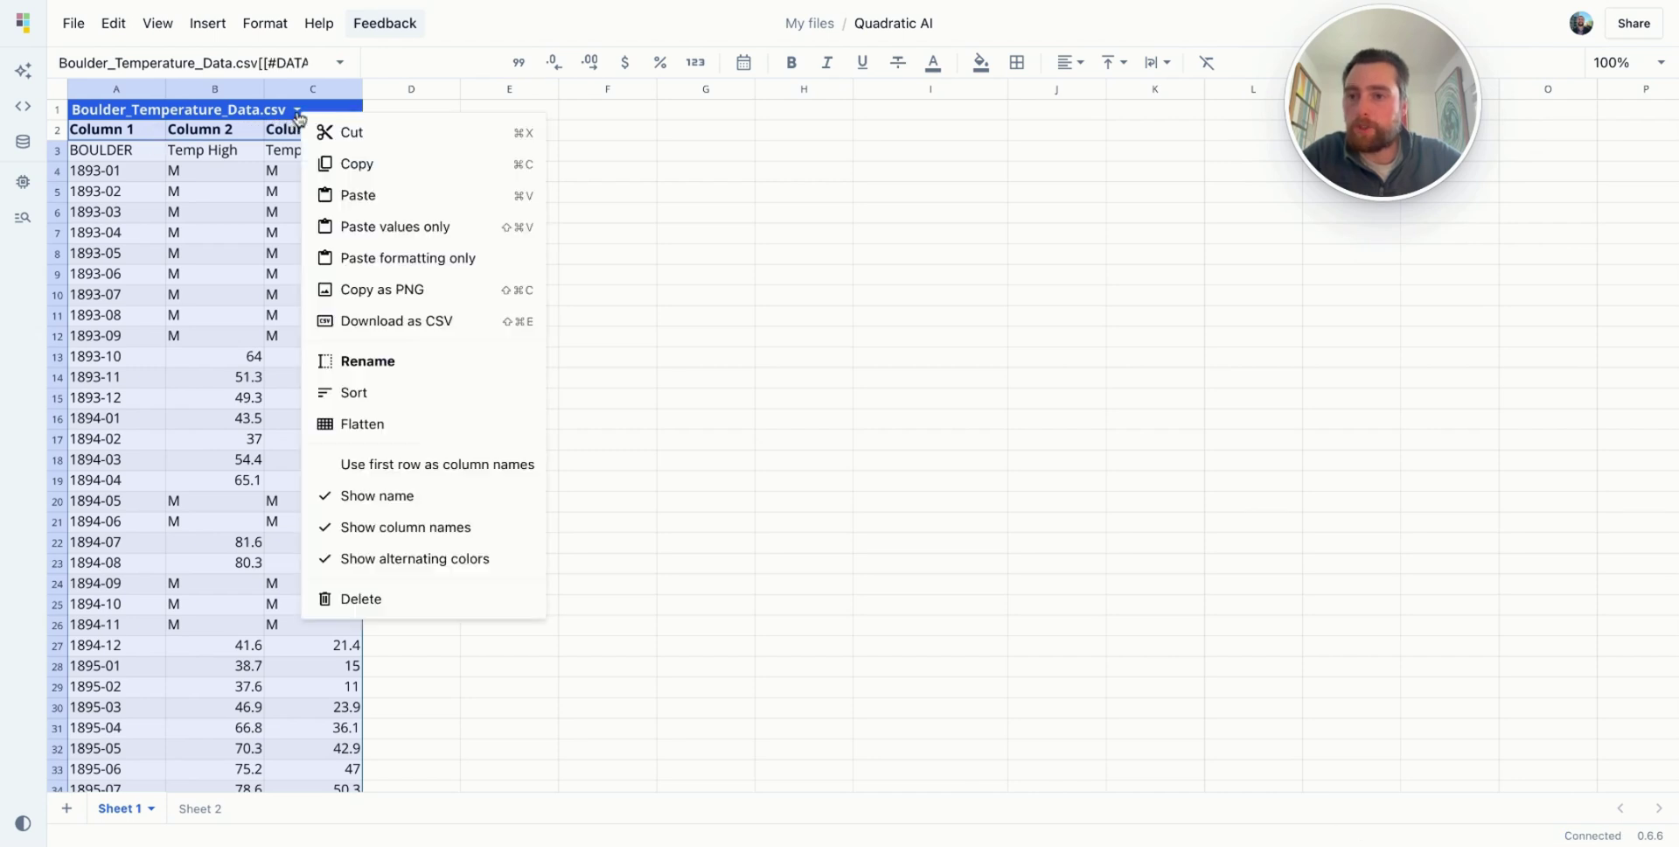
click(399, 462)
click(479, 156)
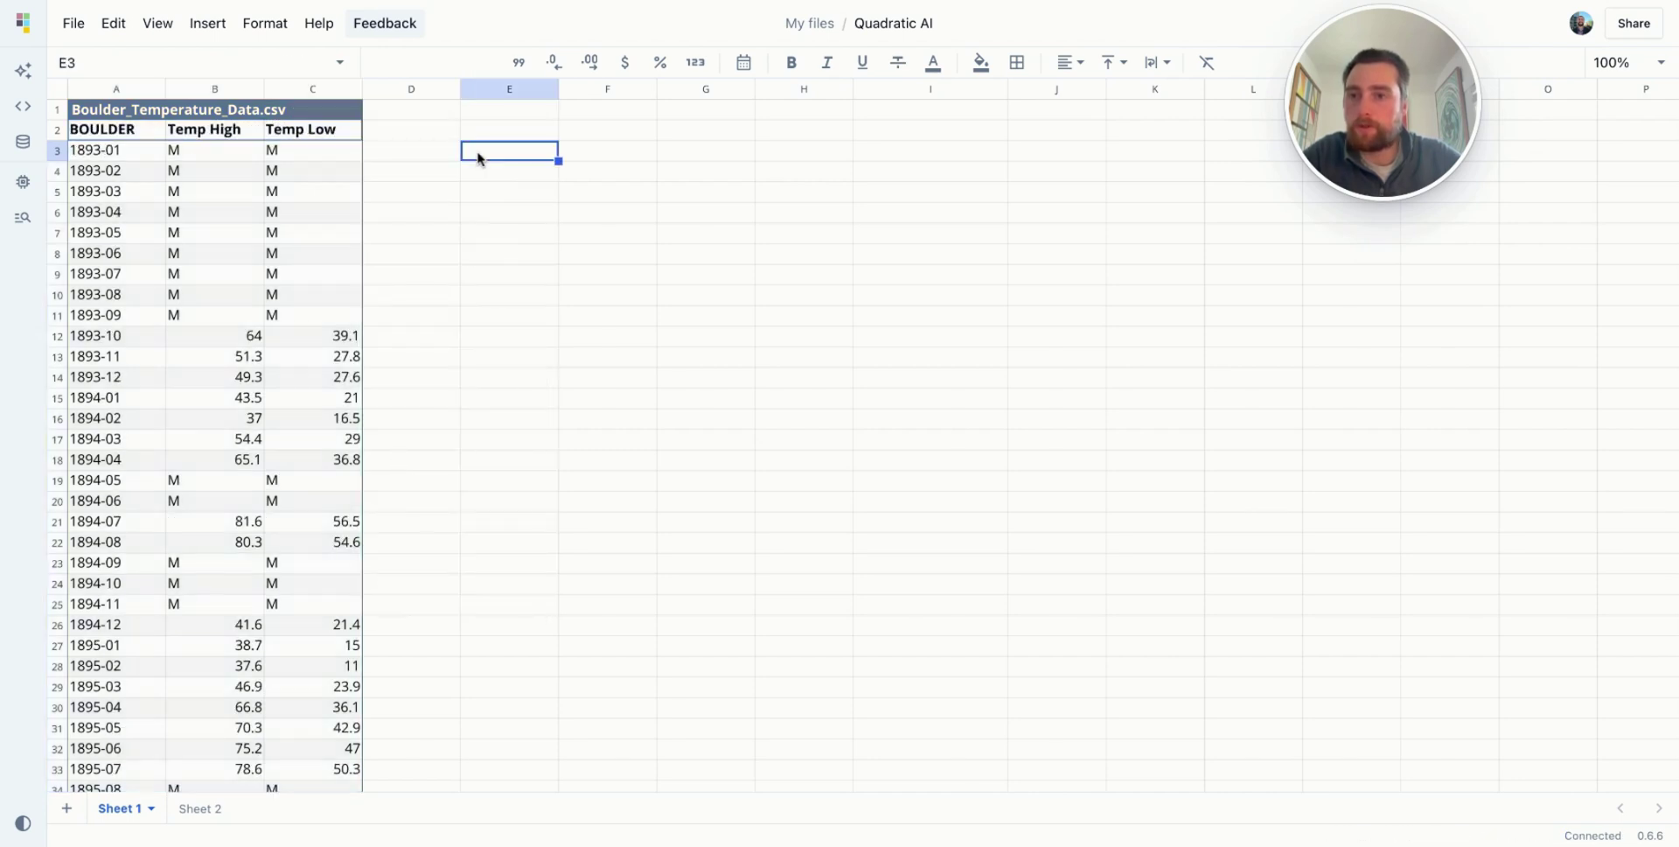
click(25, 71)
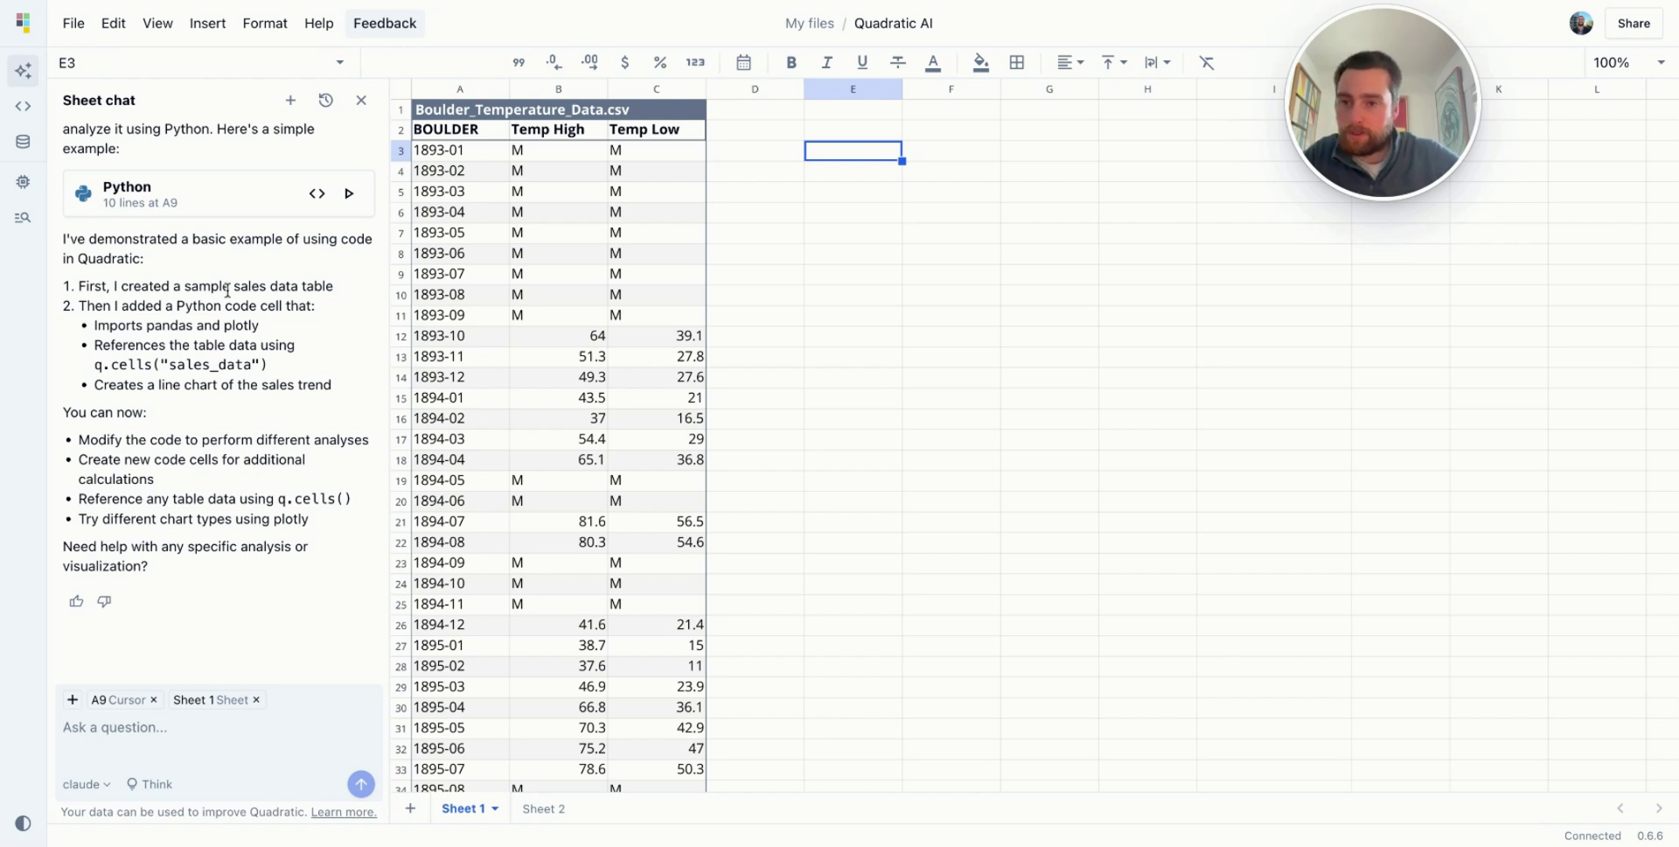
- Start an empty sheet chat conversation, briefly checking the past-chats history
scroll(228, 289, up, 2)
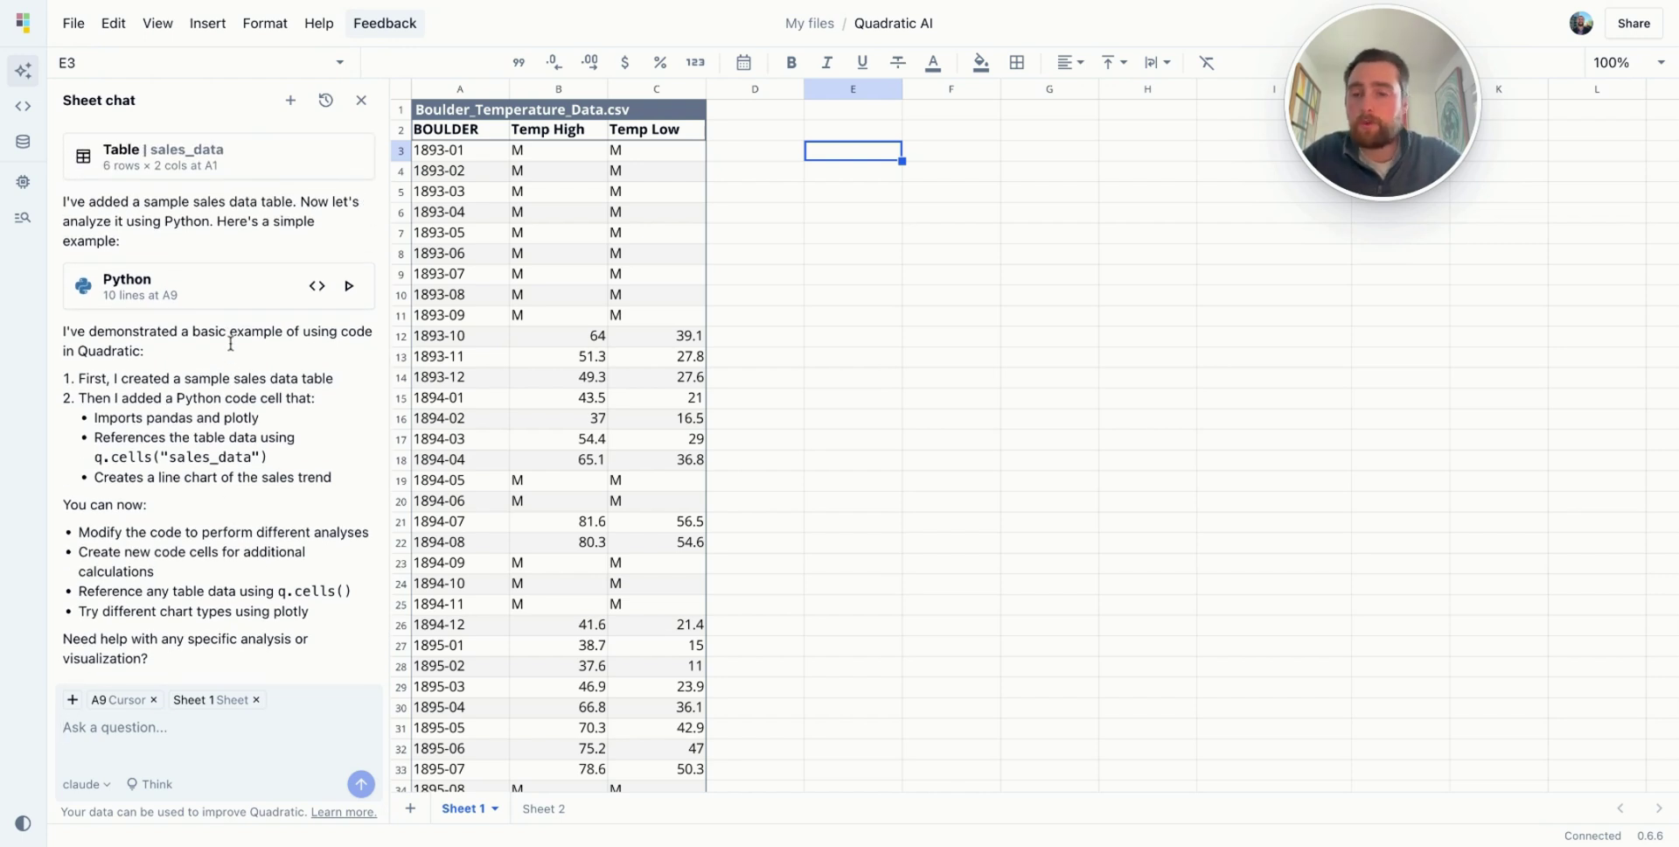
click(294, 101)
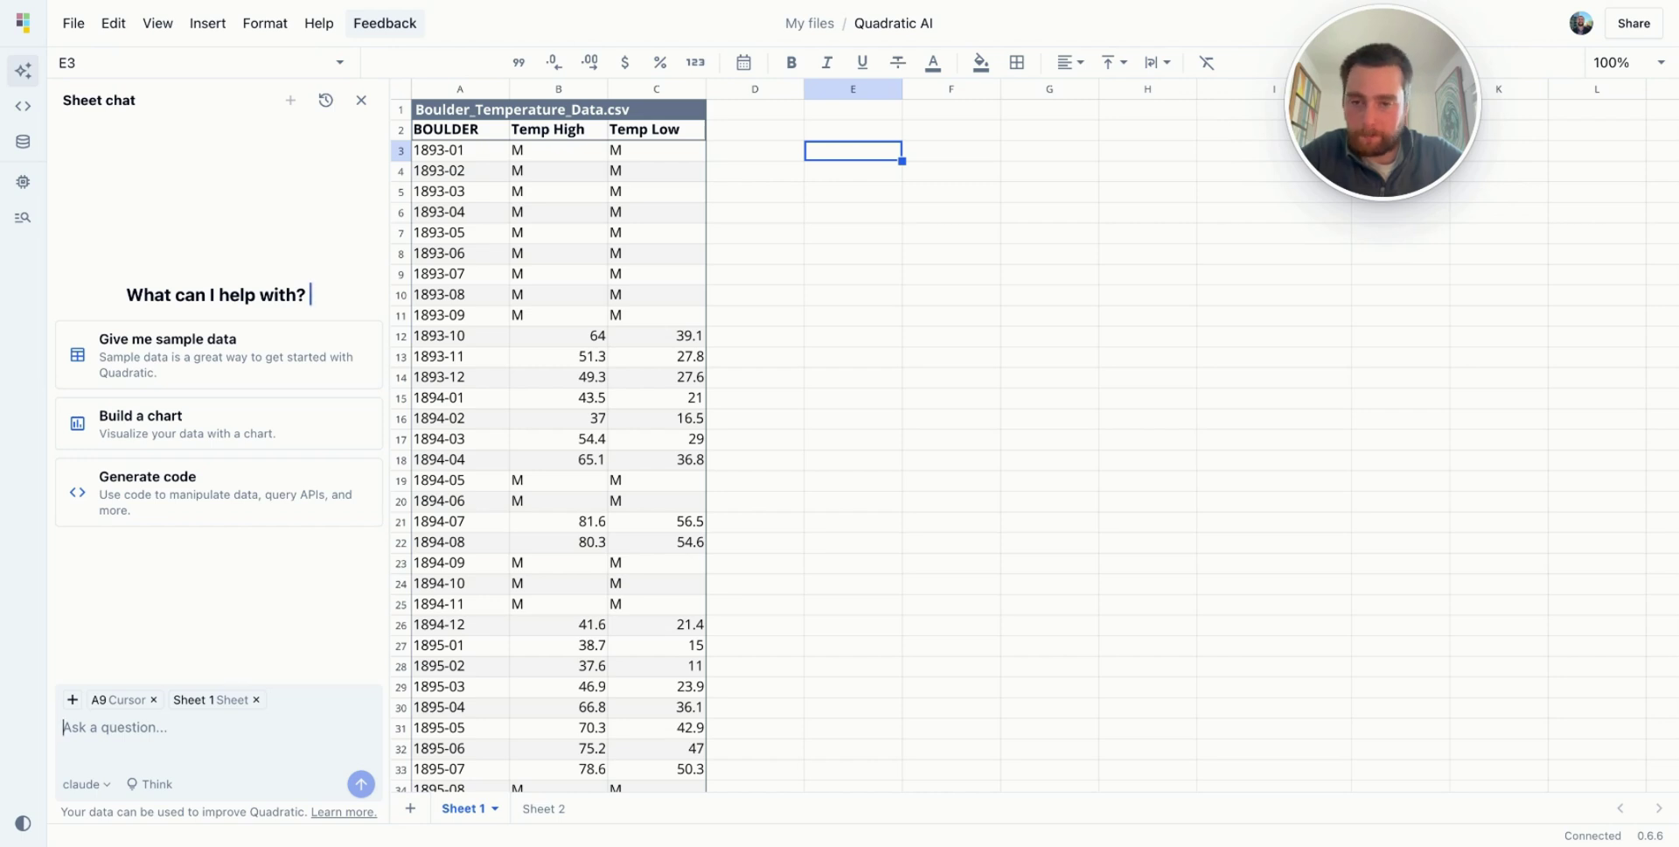
click(326, 101)
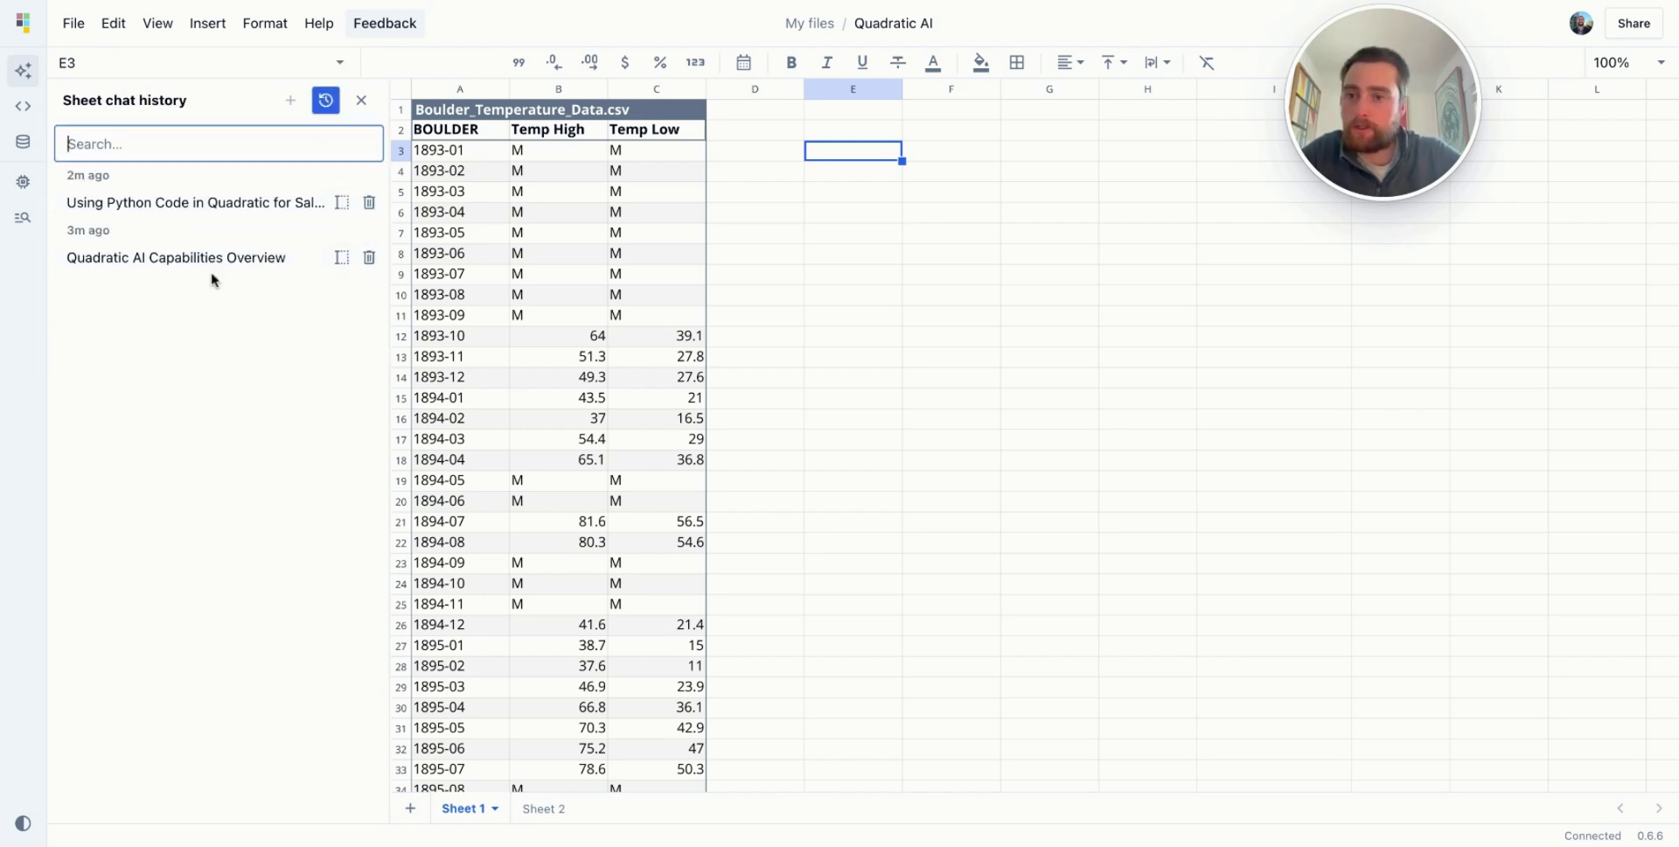
click(326, 100)
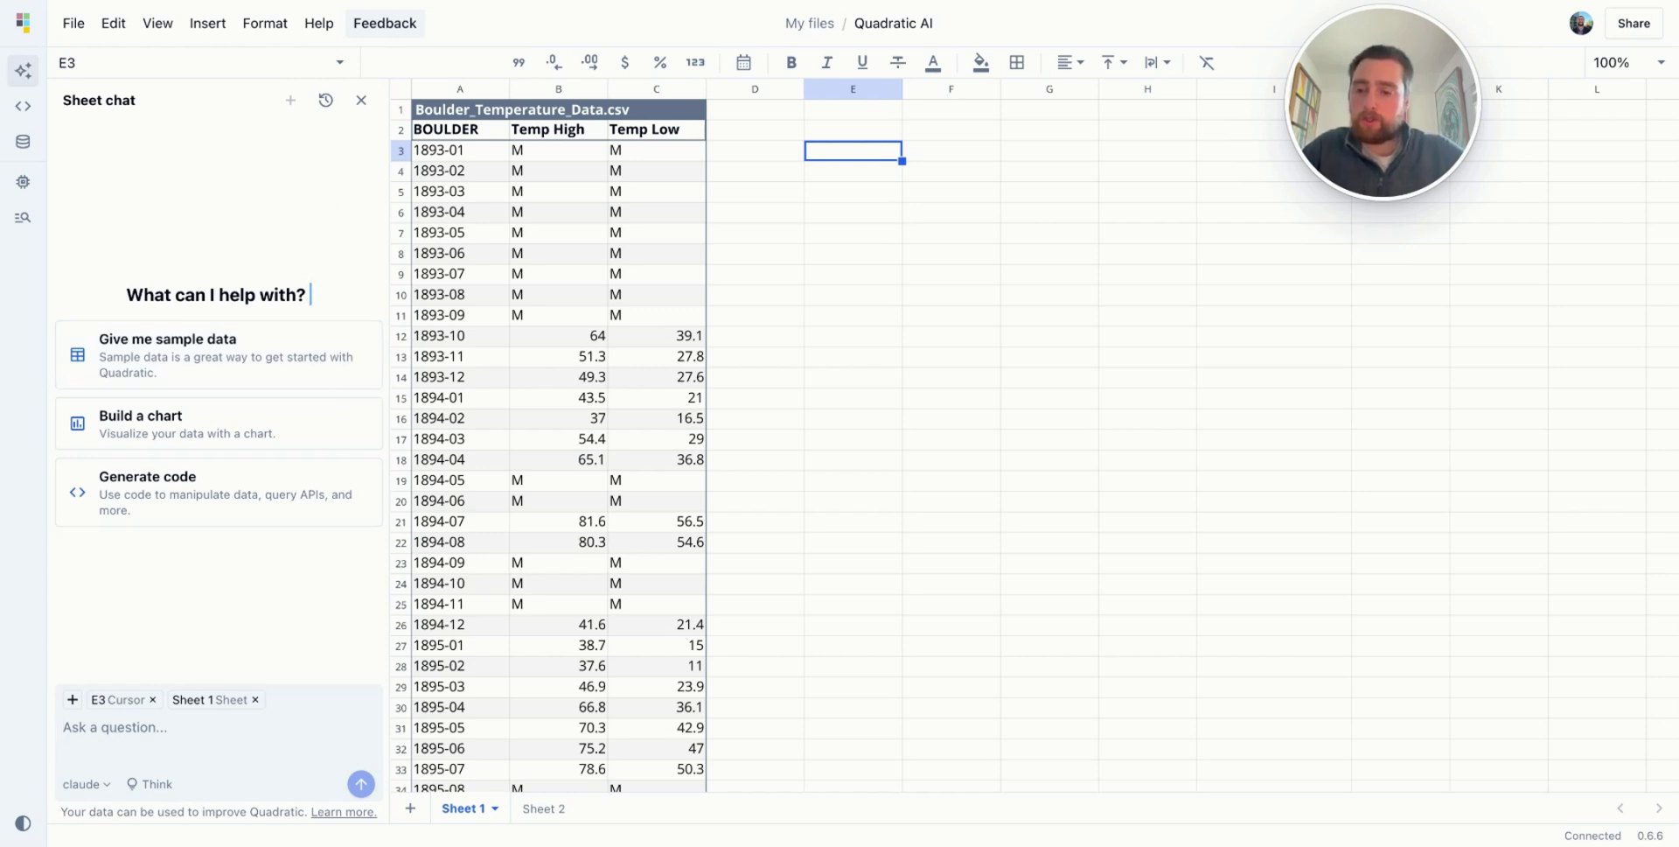
- Ask the AI to chart Boulder_Temperature_Data.csv as Temp High and Temp Low lines from 1893 to 2024
text(chart this)
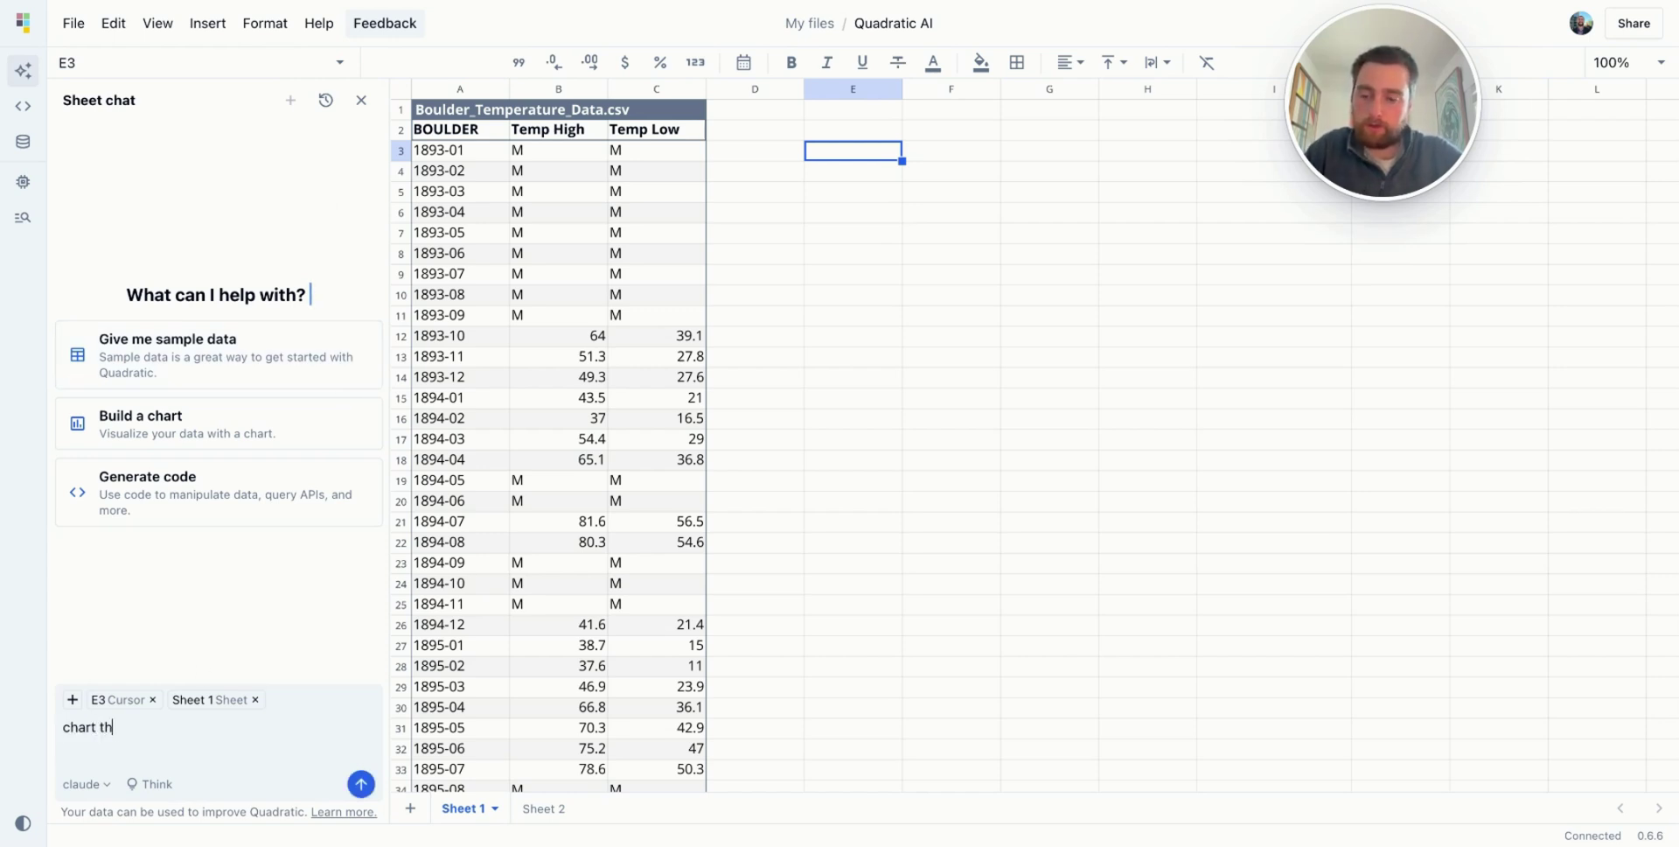
key(BackSpace)
key(BackSpace)
key(BackSpace)
key(BackSpace)
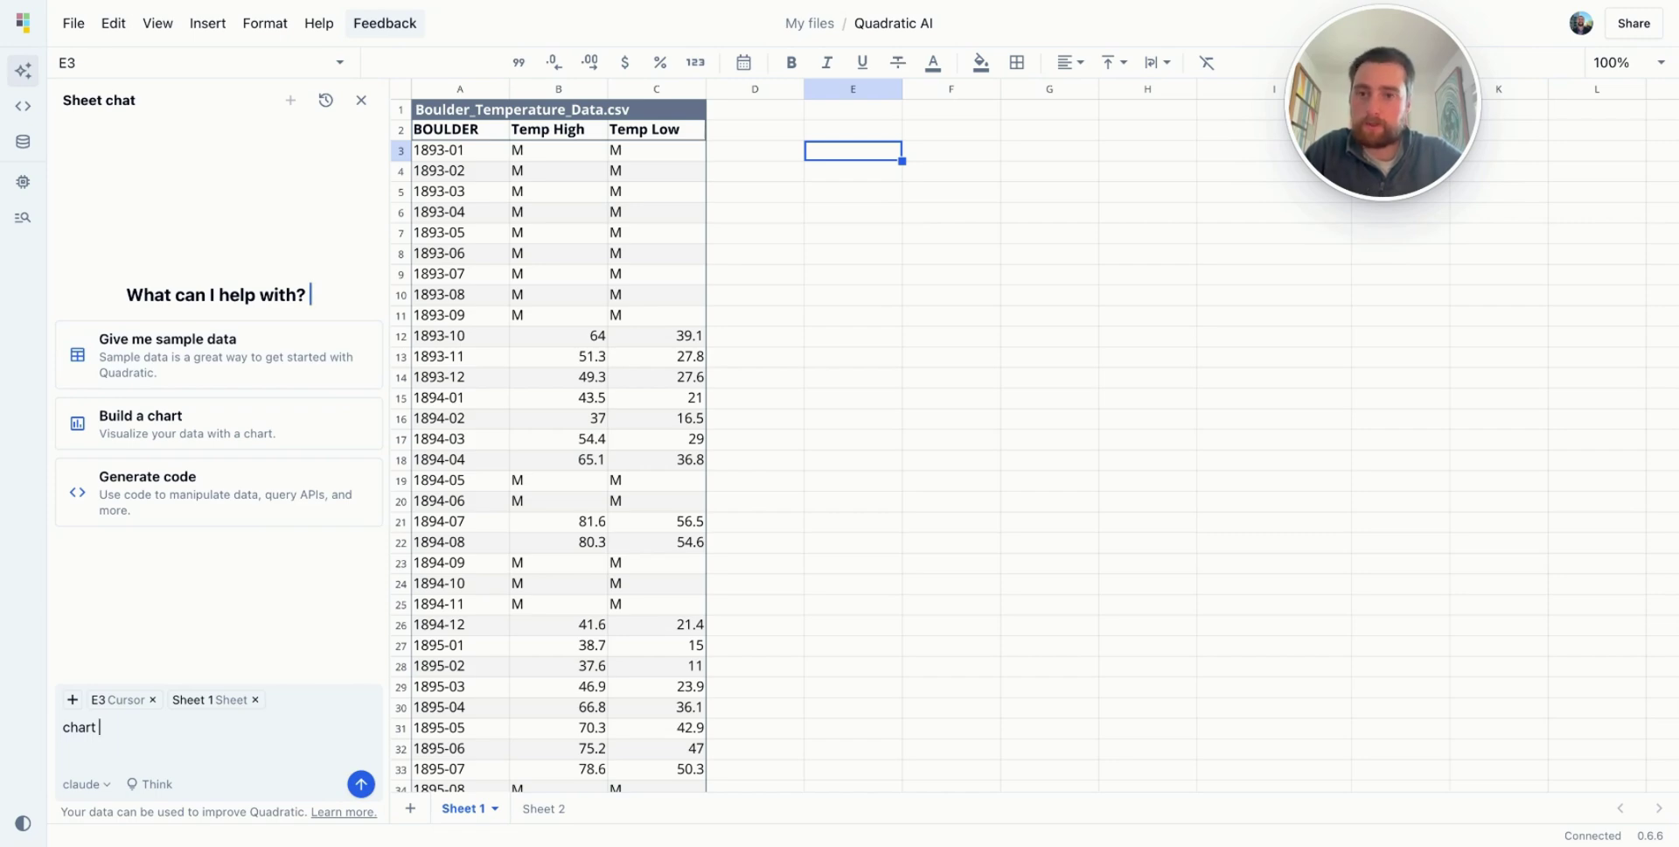
text(Boulder_)
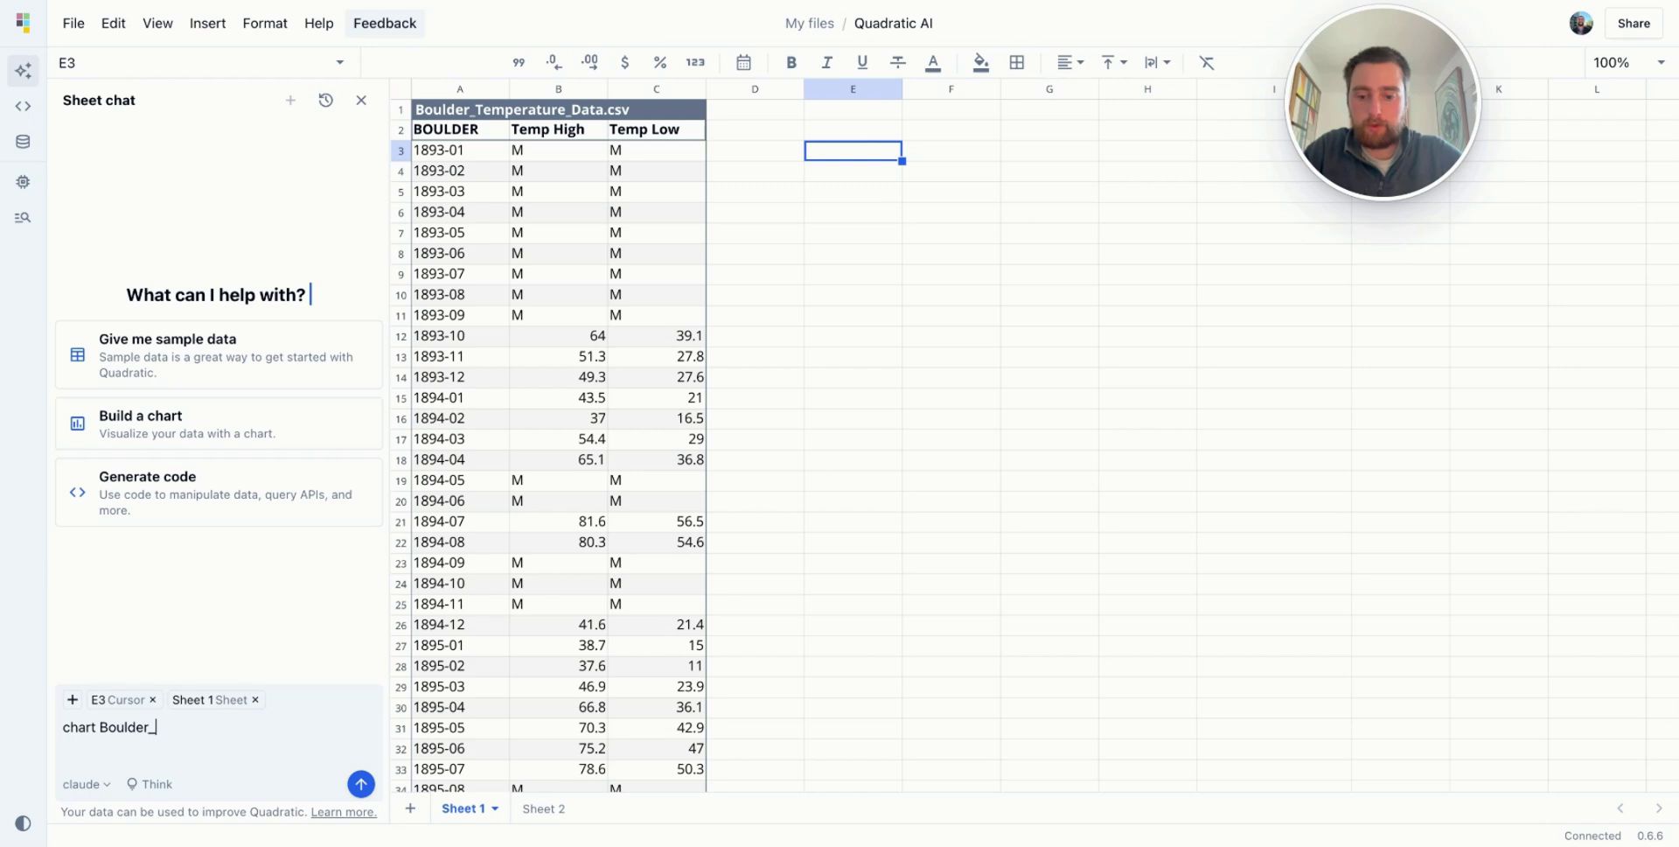
text(Temperature_Data.csv)
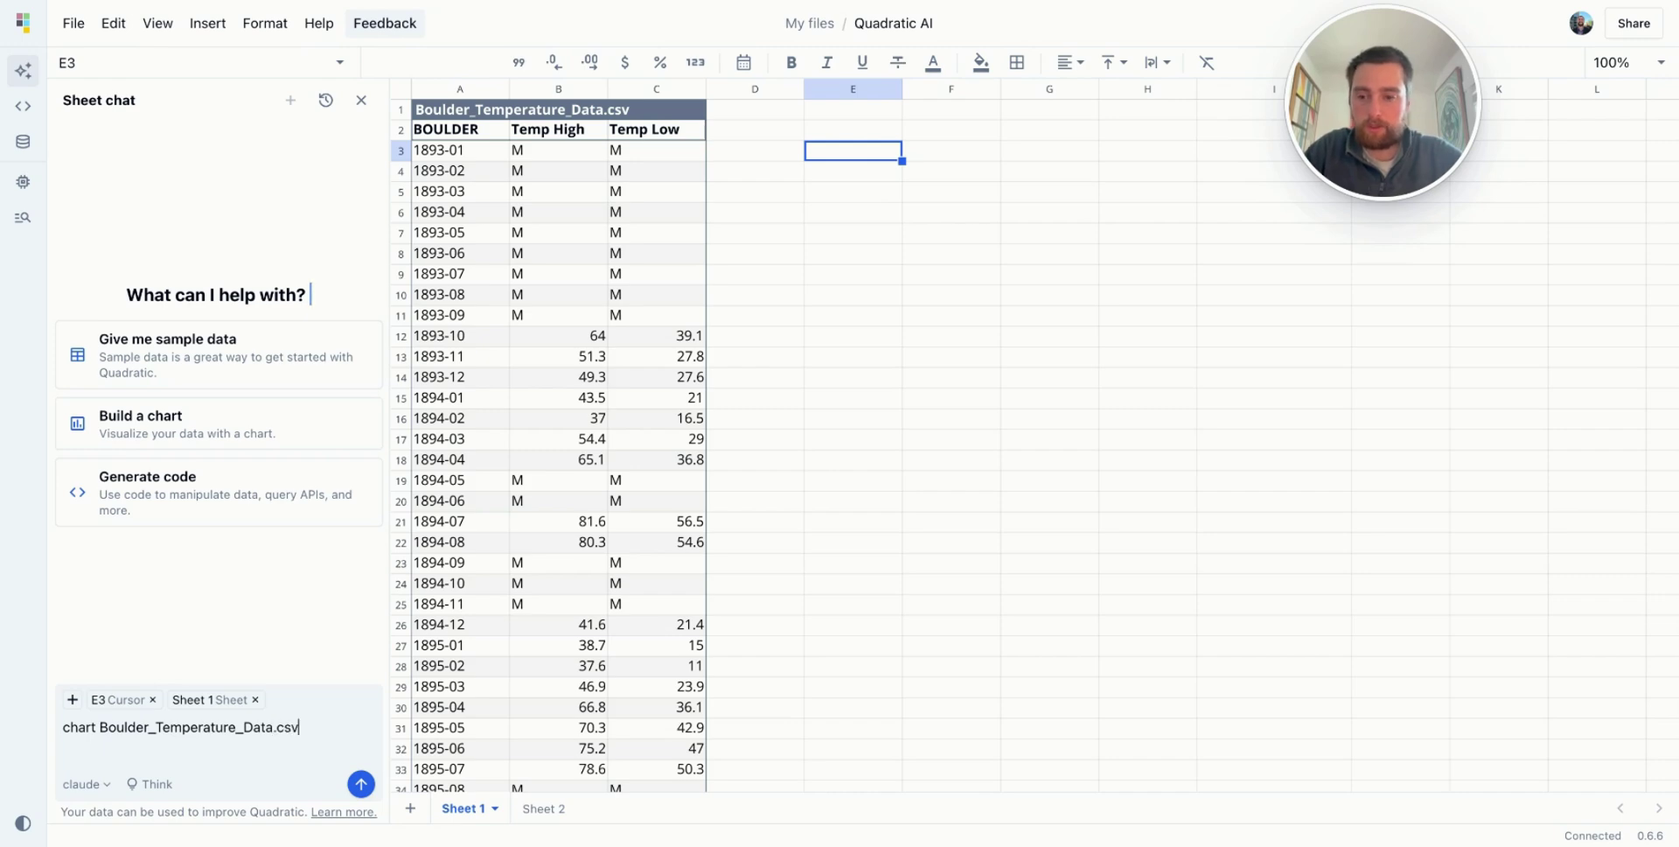
key(Return)
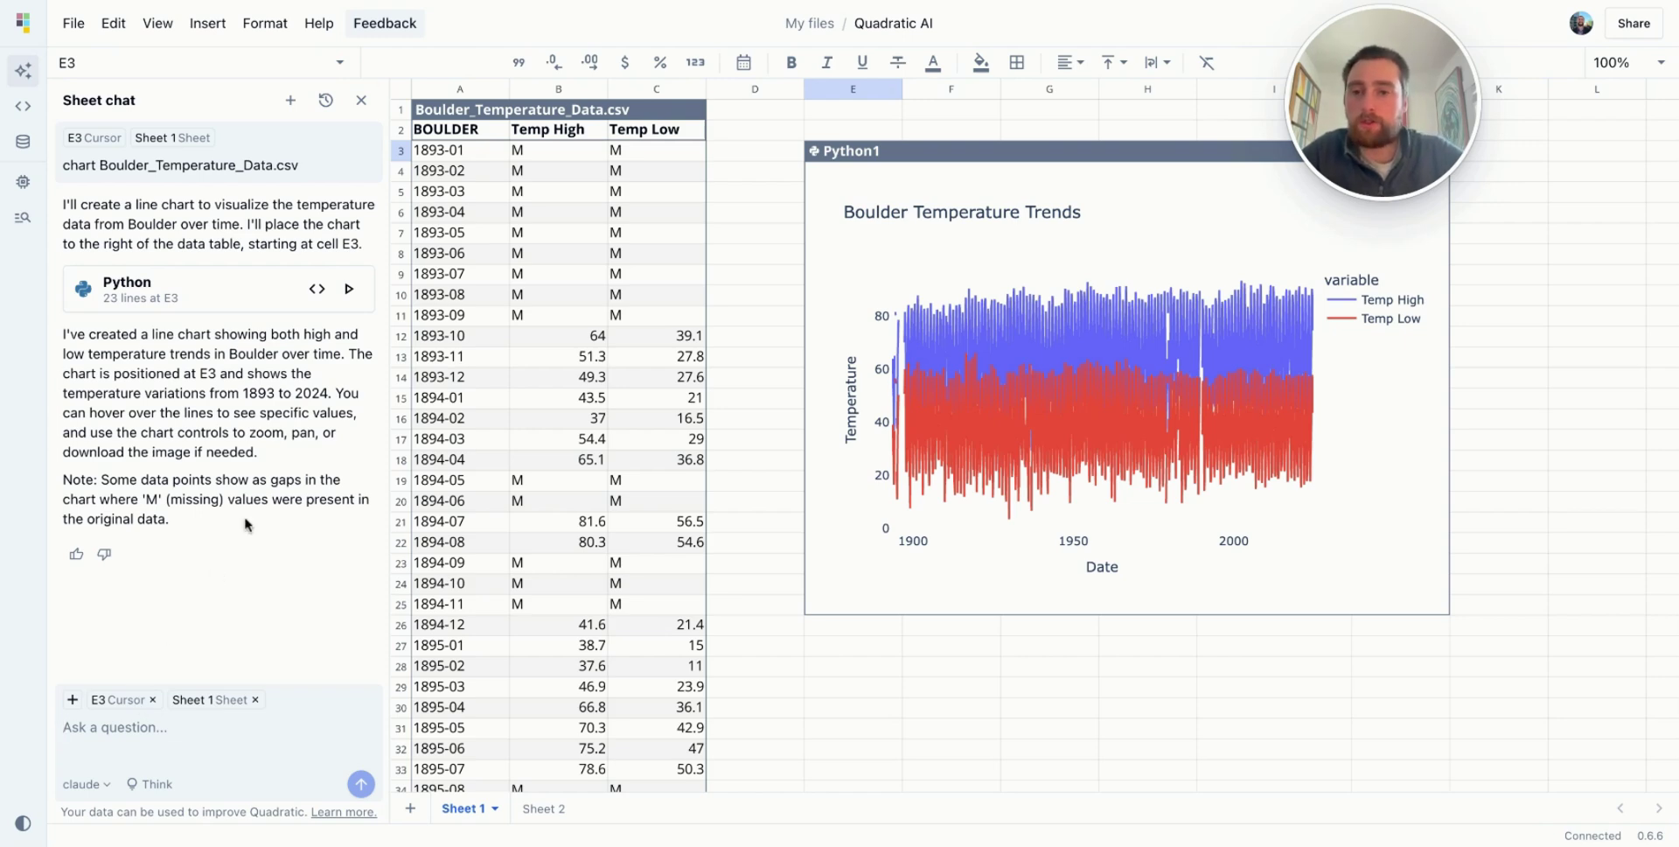
click(485, 278)
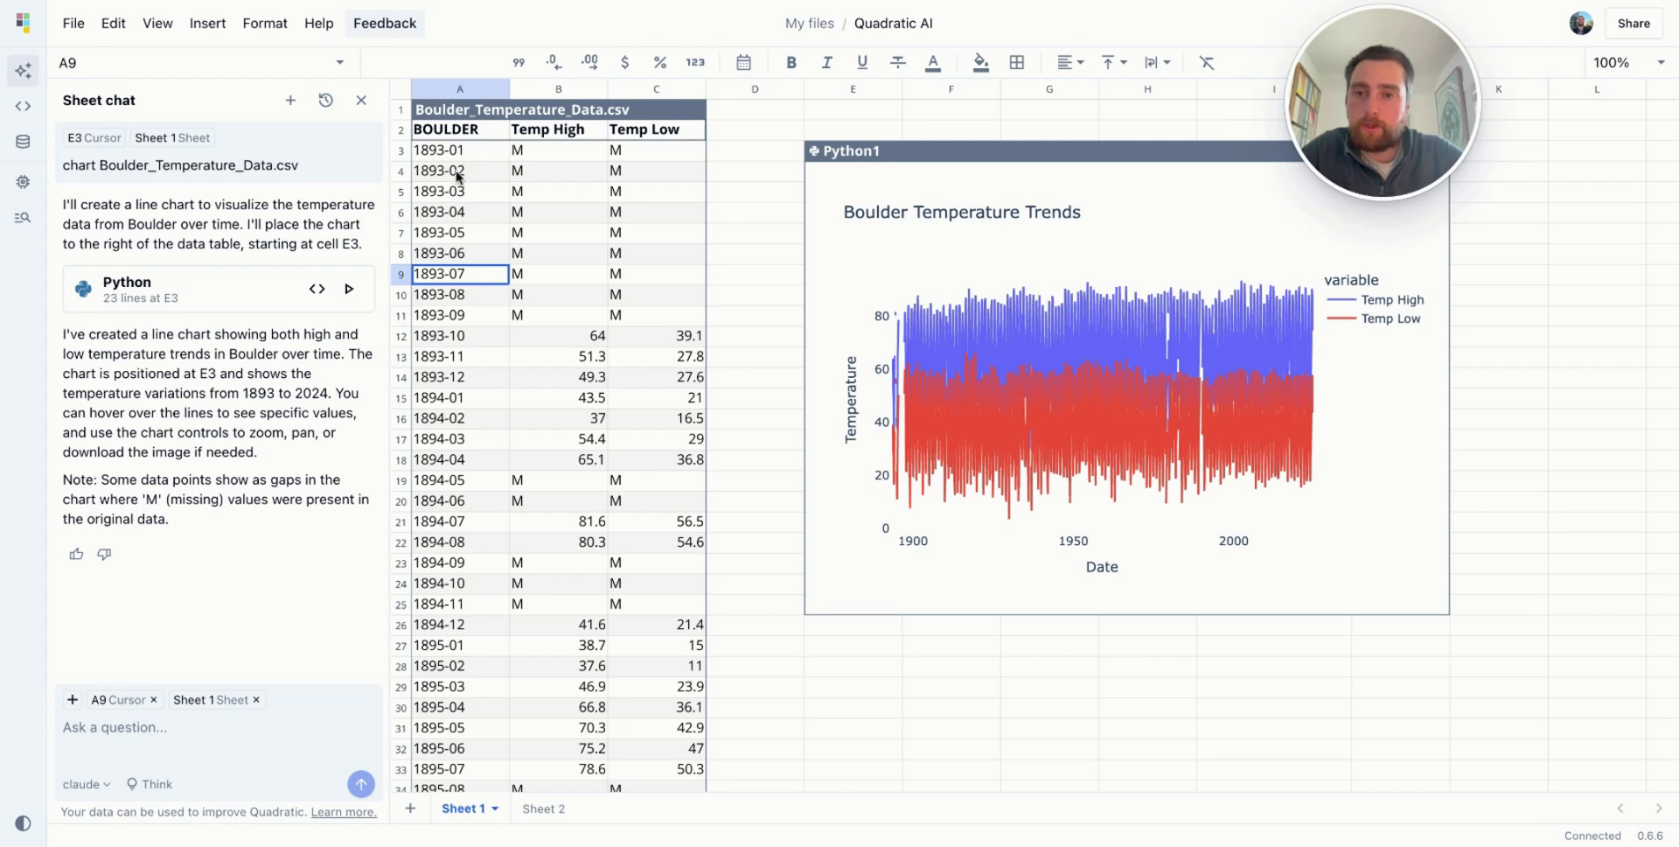
scroll(459, 178, down, 20)
scroll(462, 180, up, 3)
click(453, 206)
key(ctrl+Up)
key(Down)
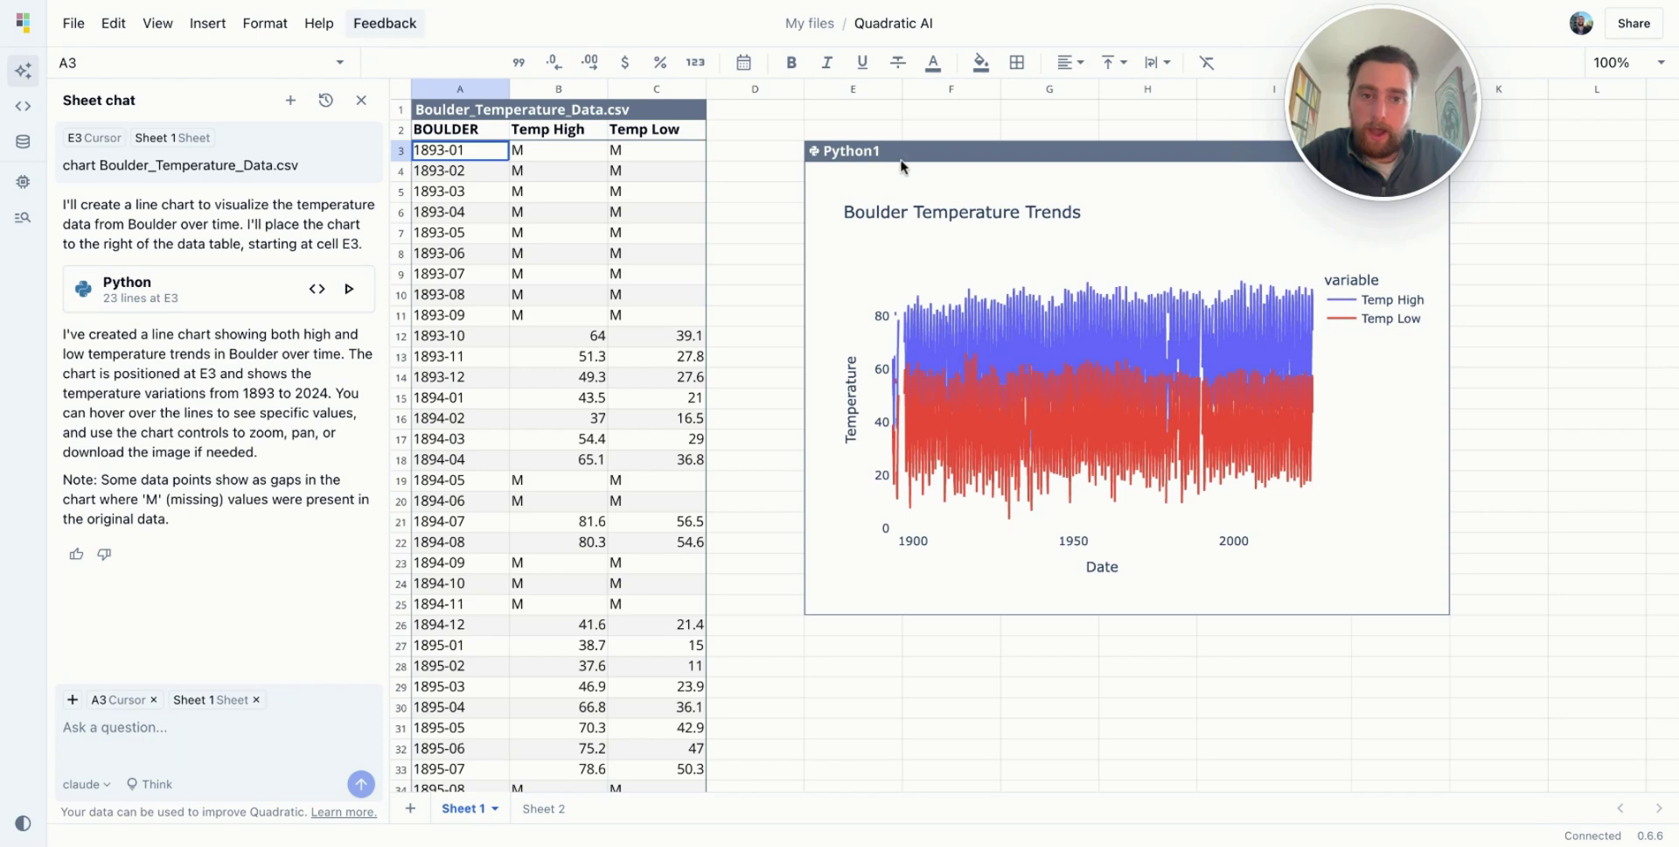
- Ask the AI to group the chart by monthly averages, plotting average highs and lows for months 1–12
click(125, 738)
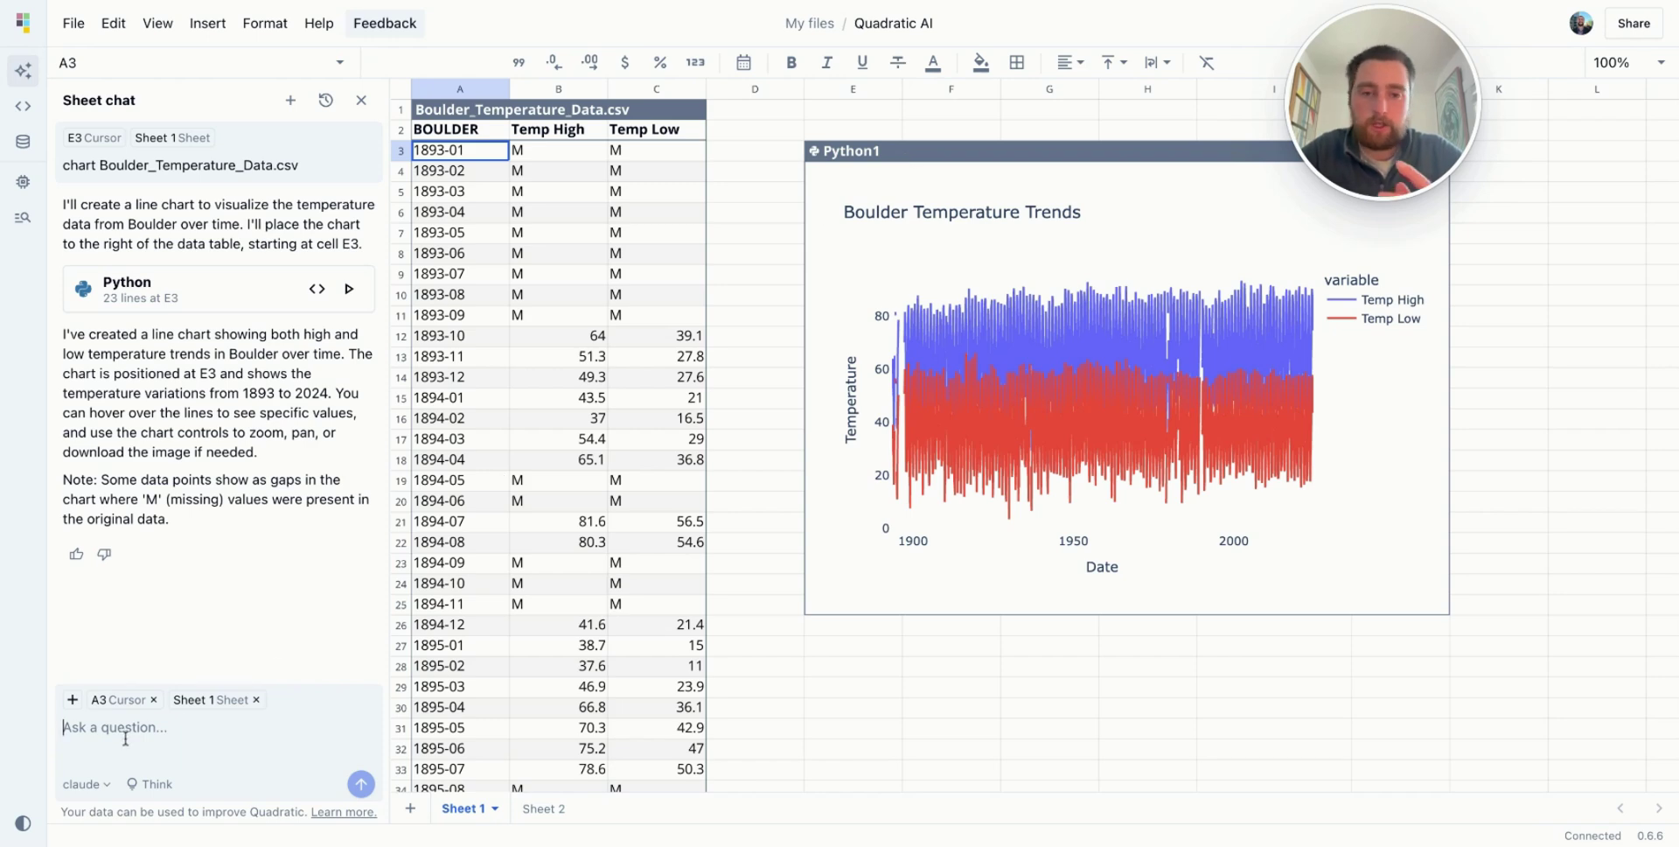
text(thi)
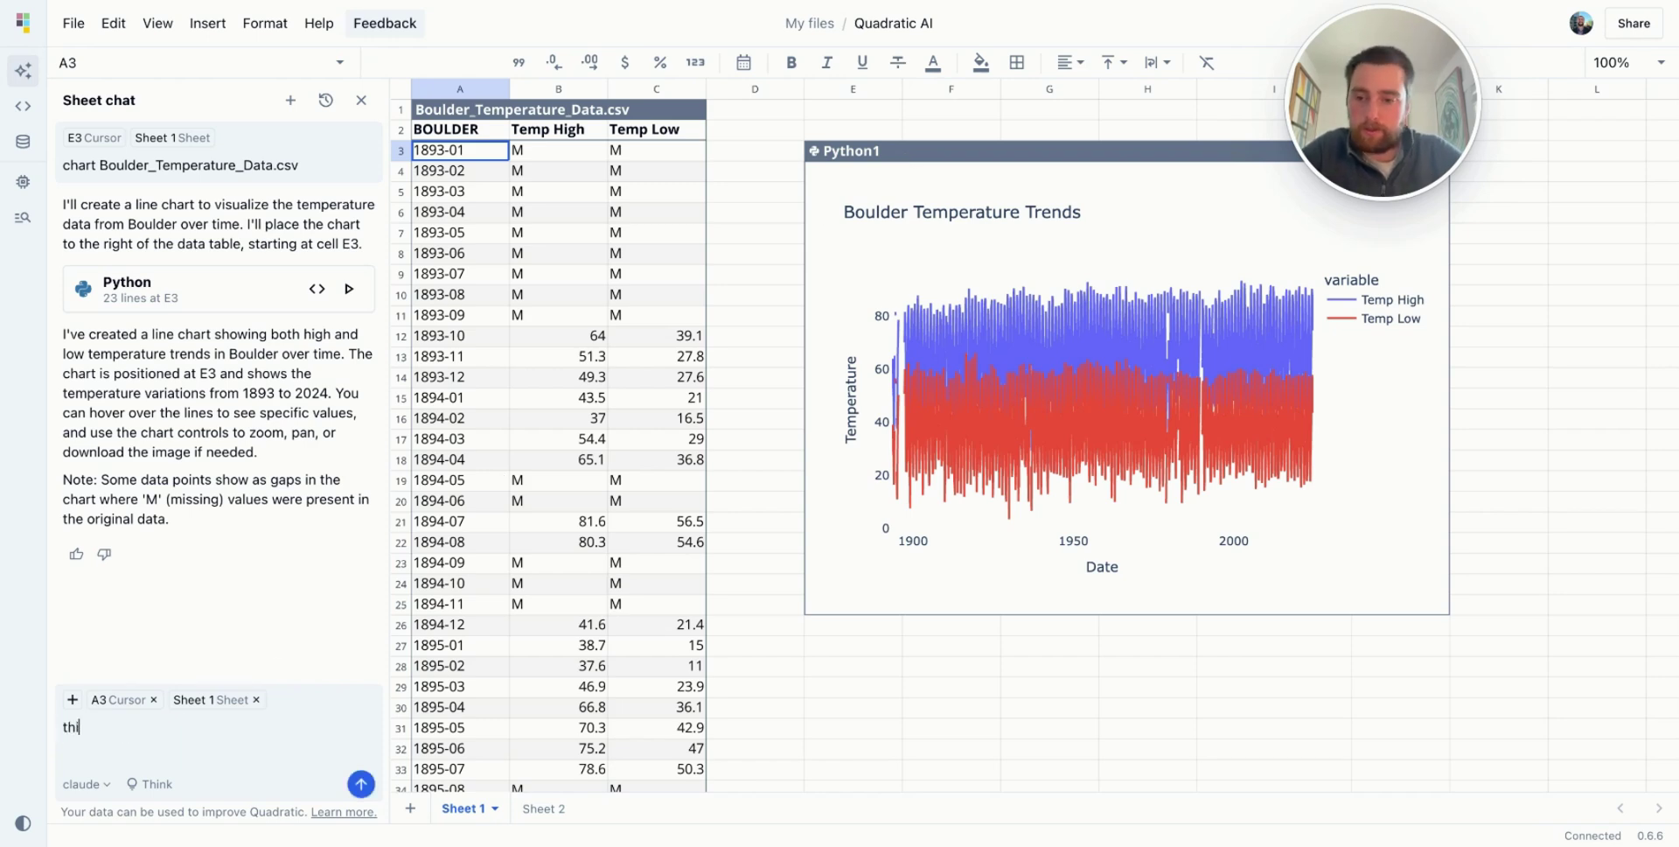
text(s is hard to look)
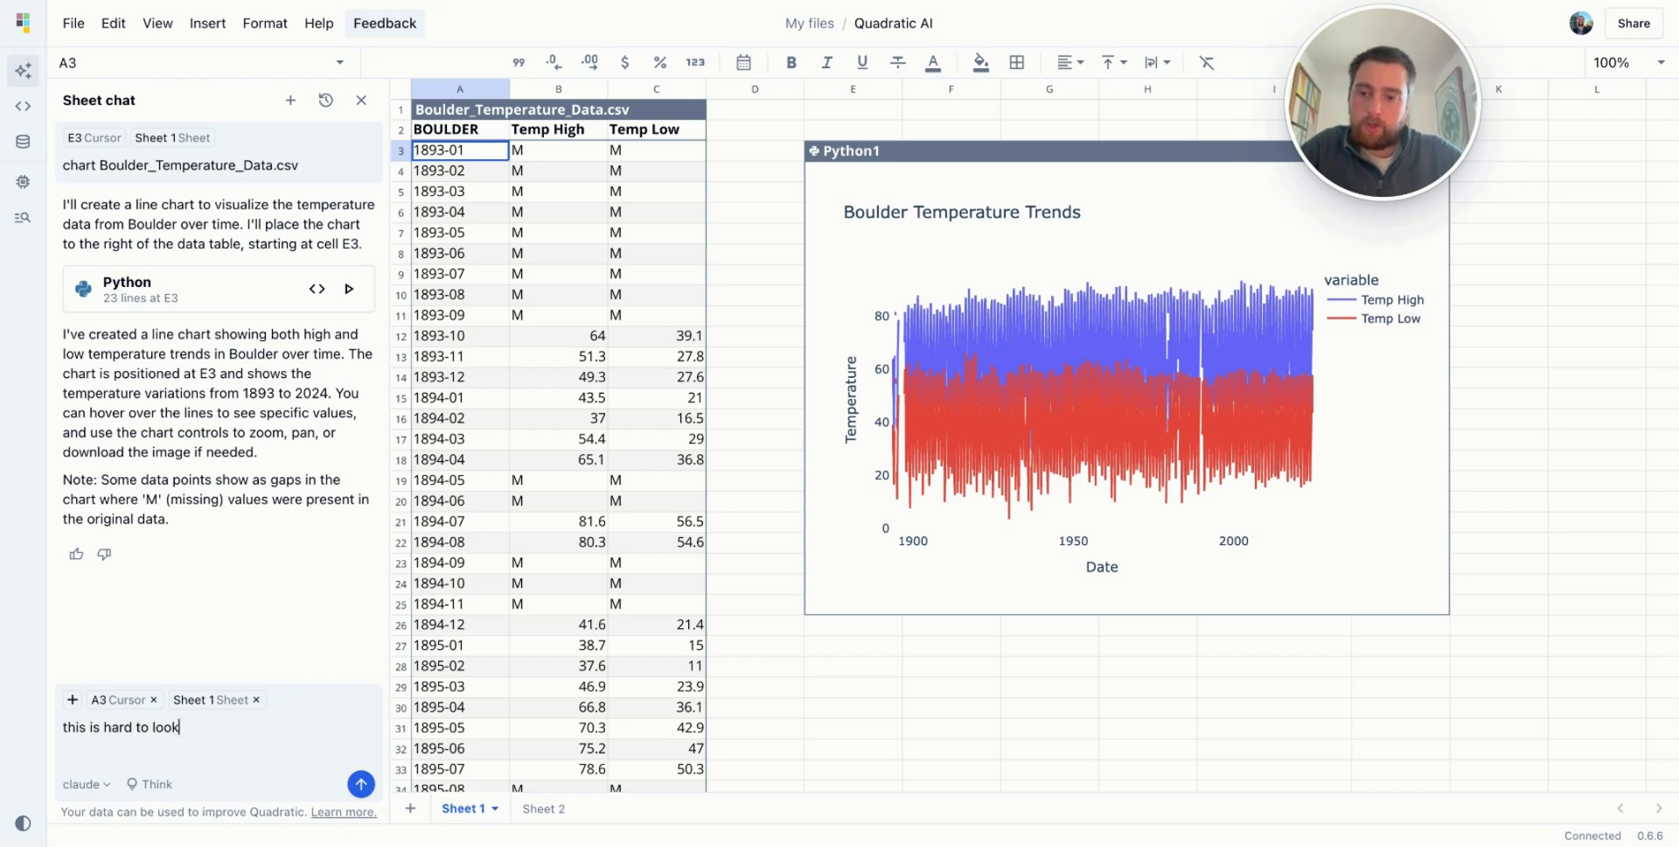
text( at, lets grou)
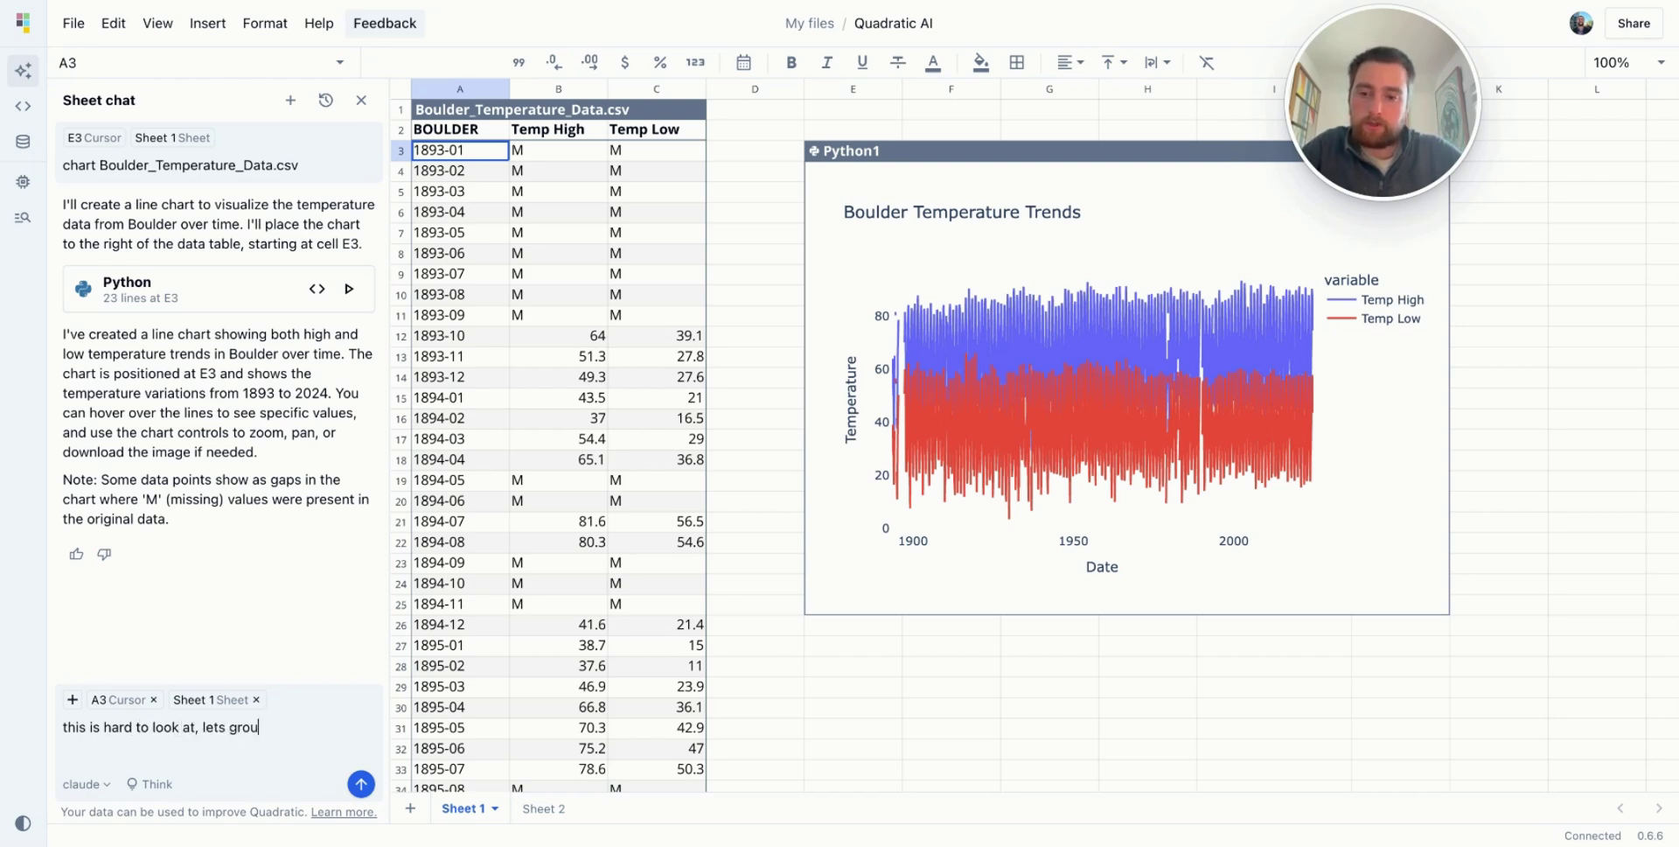
text(p by monthly averages)
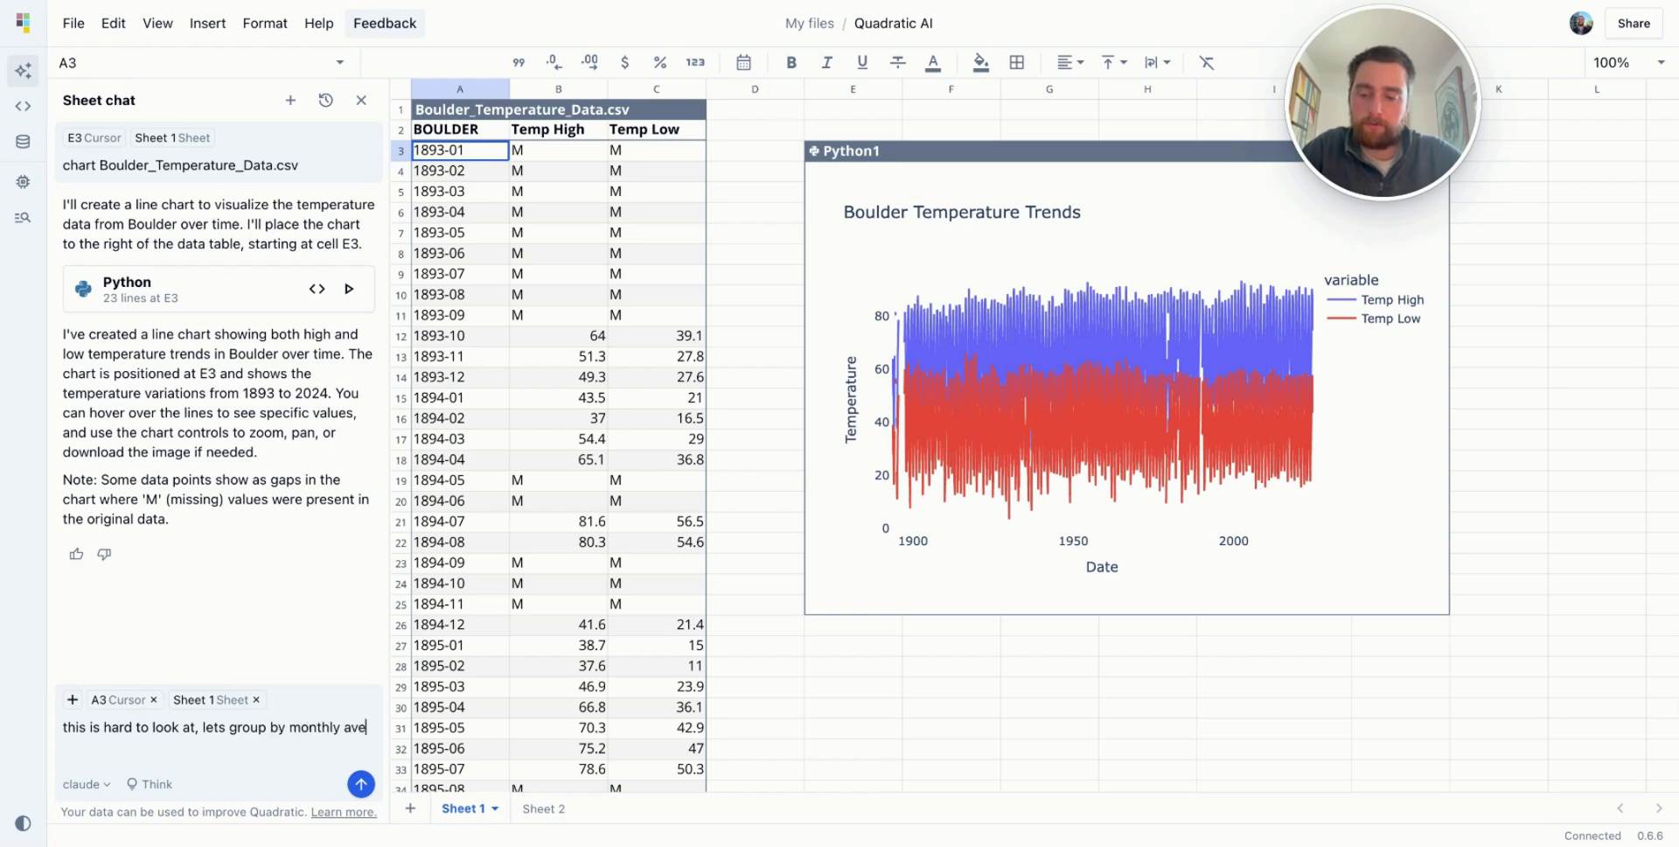
key(Return)
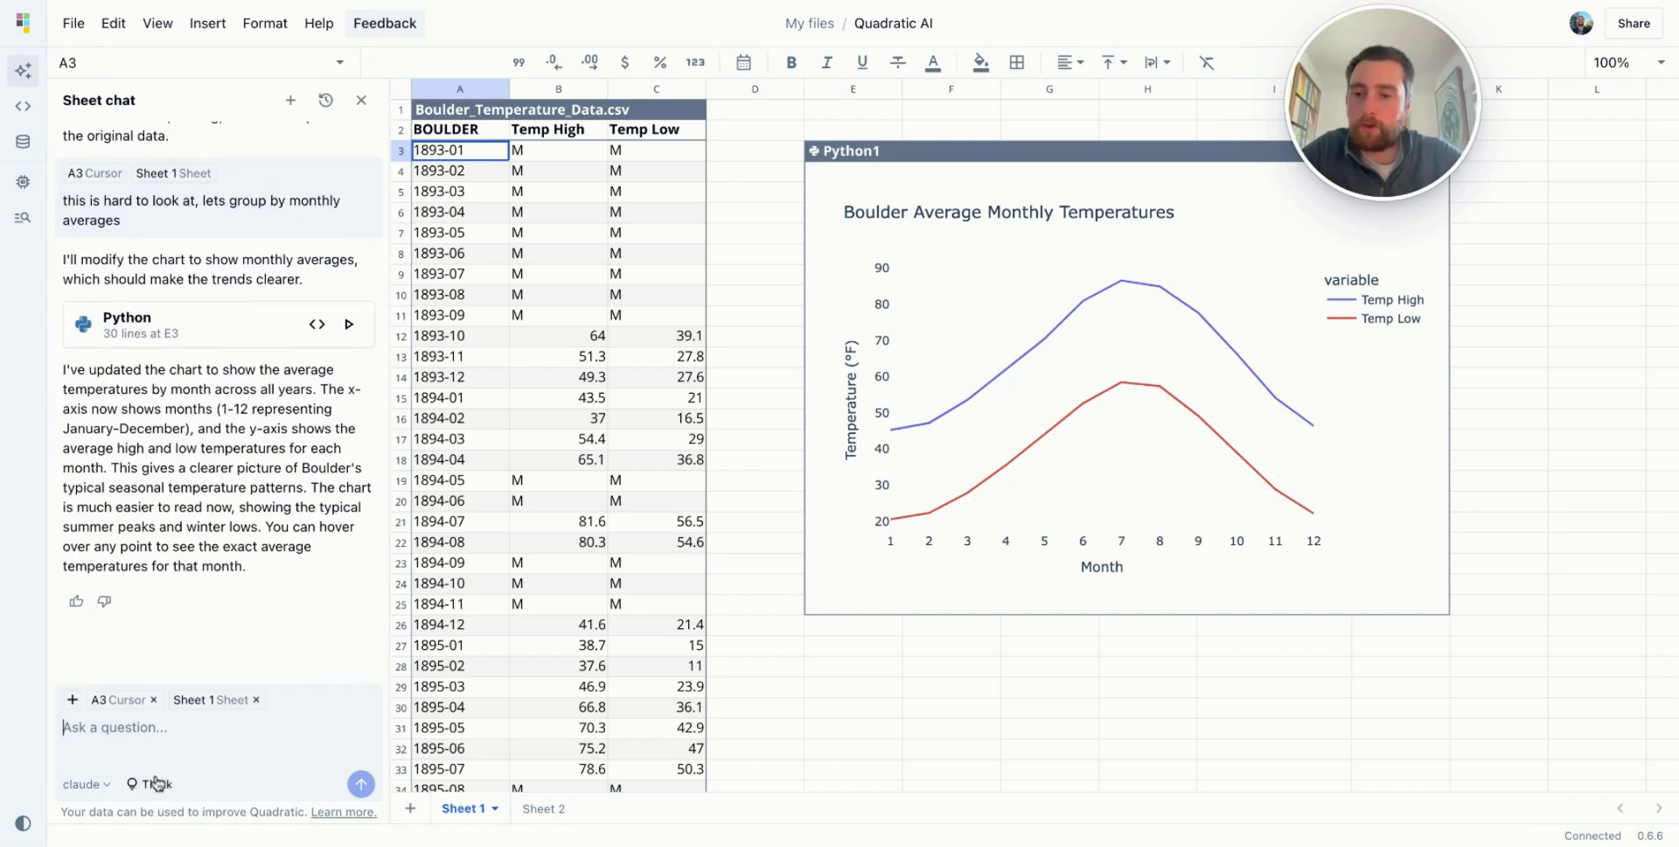
- Keep the claude model and ask the AI to 'make the colors better': red highs, blue lows, markers, month names
click(95, 784)
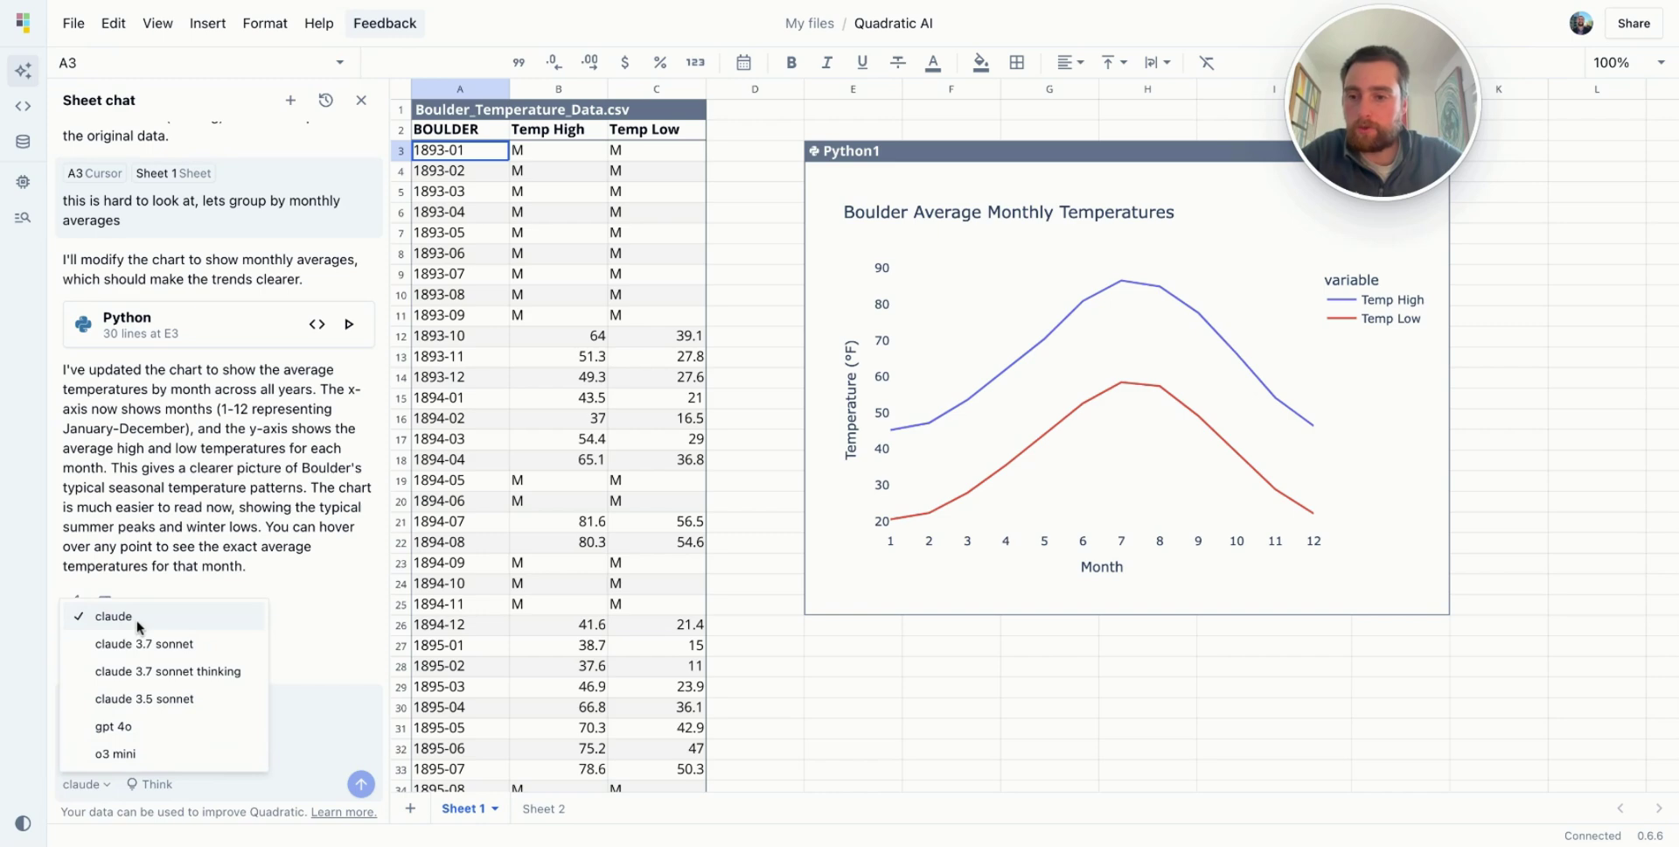
click(291, 742)
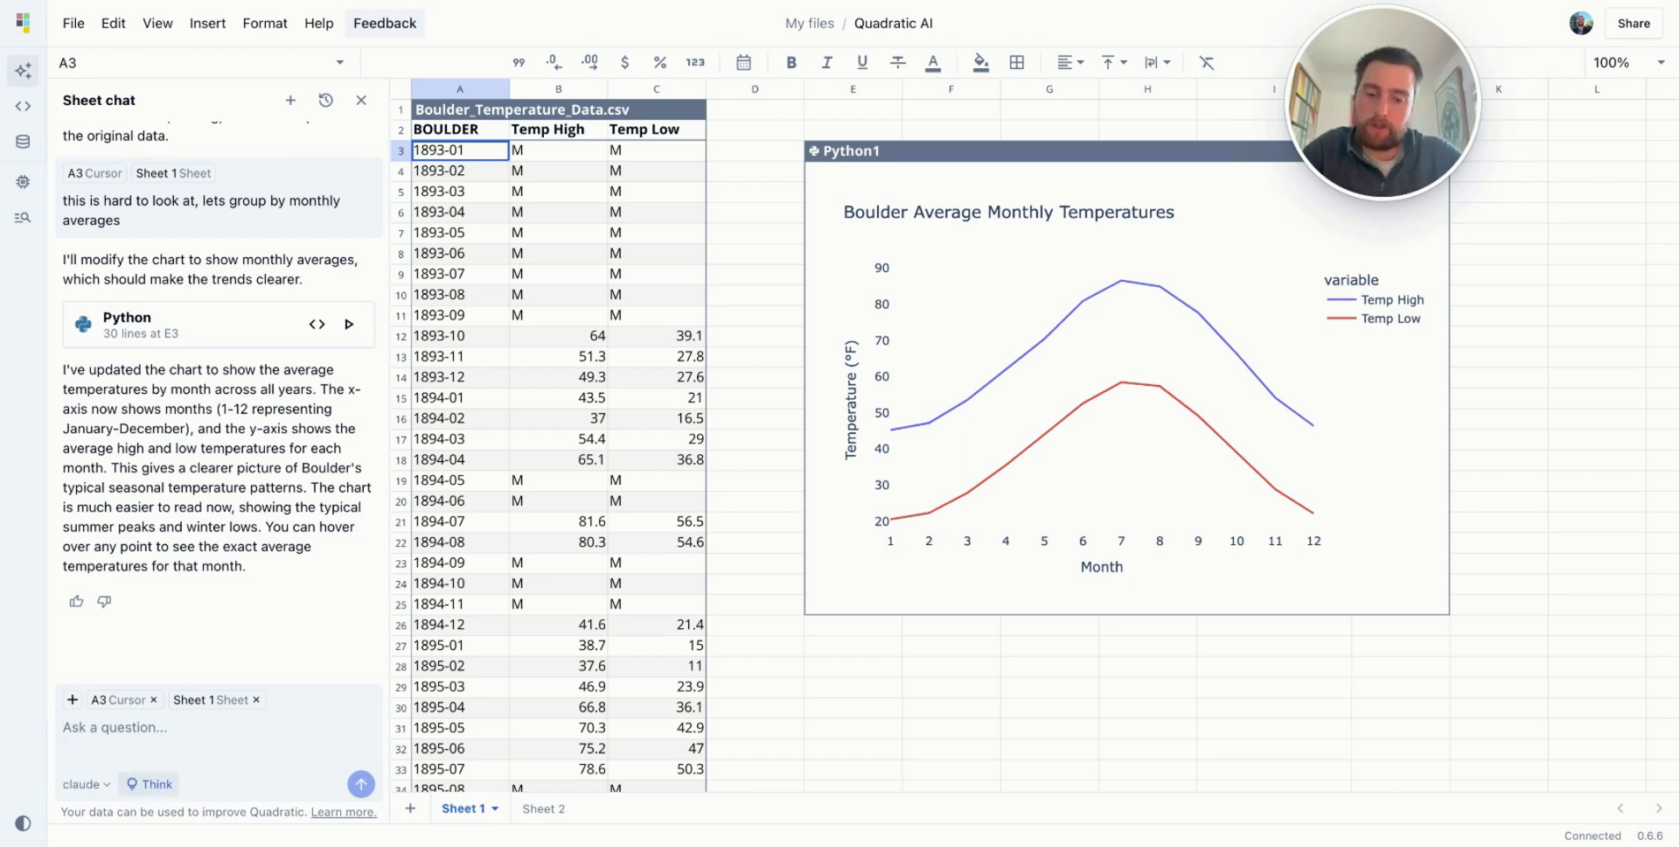
text(make the colors better)
key(Return)
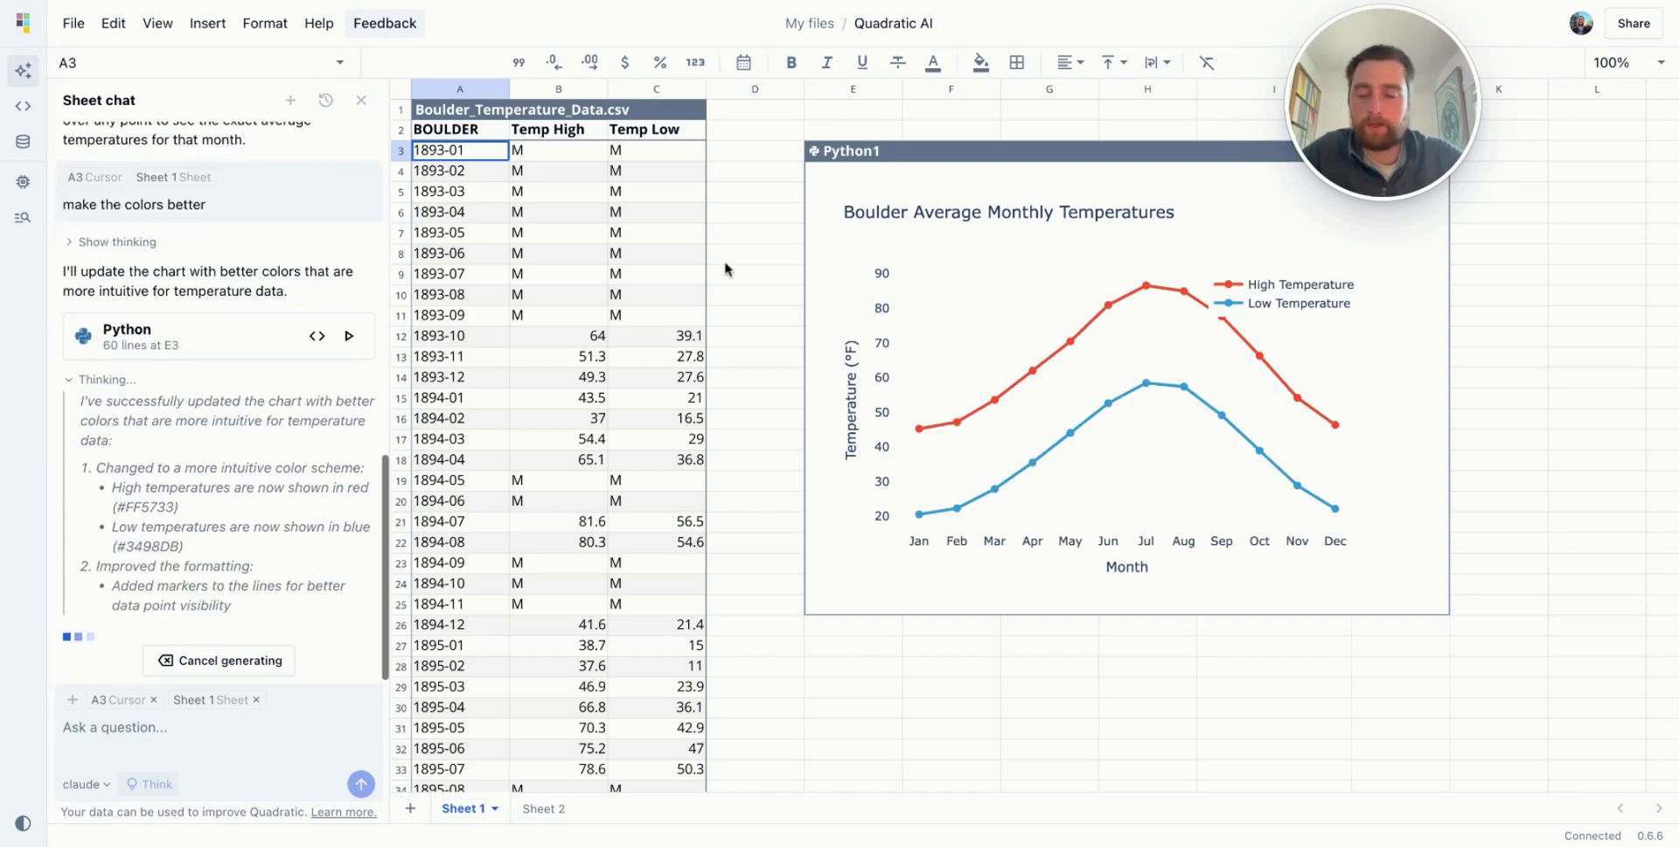
- Zoom the Python1 temperature chart into the June–November months
click(1236, 190)
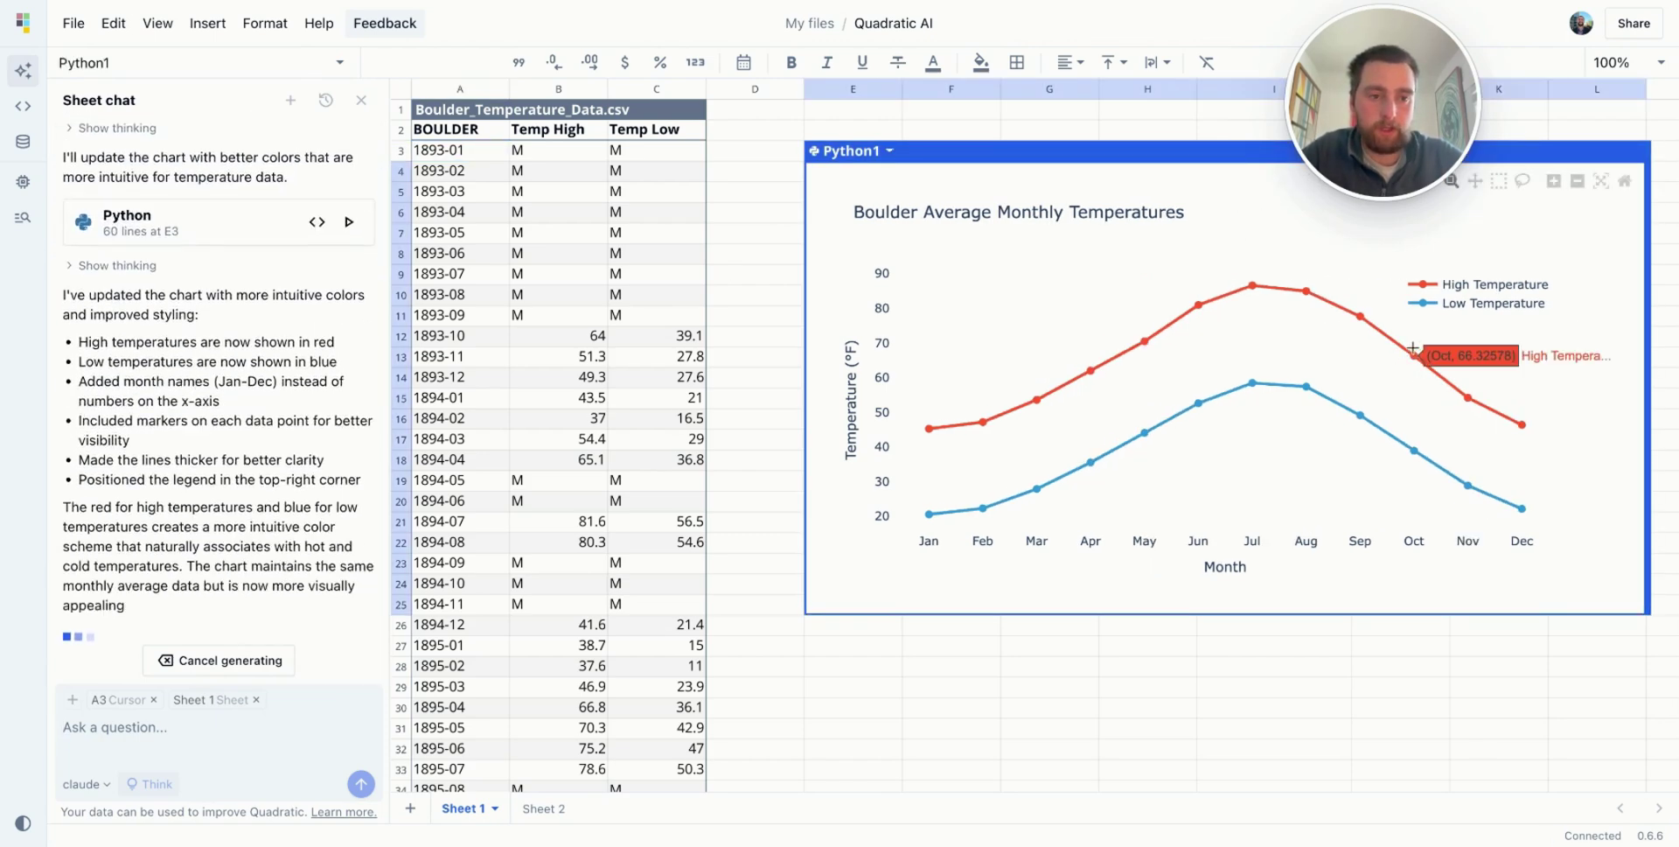
drag(1170, 282, 1477, 495)
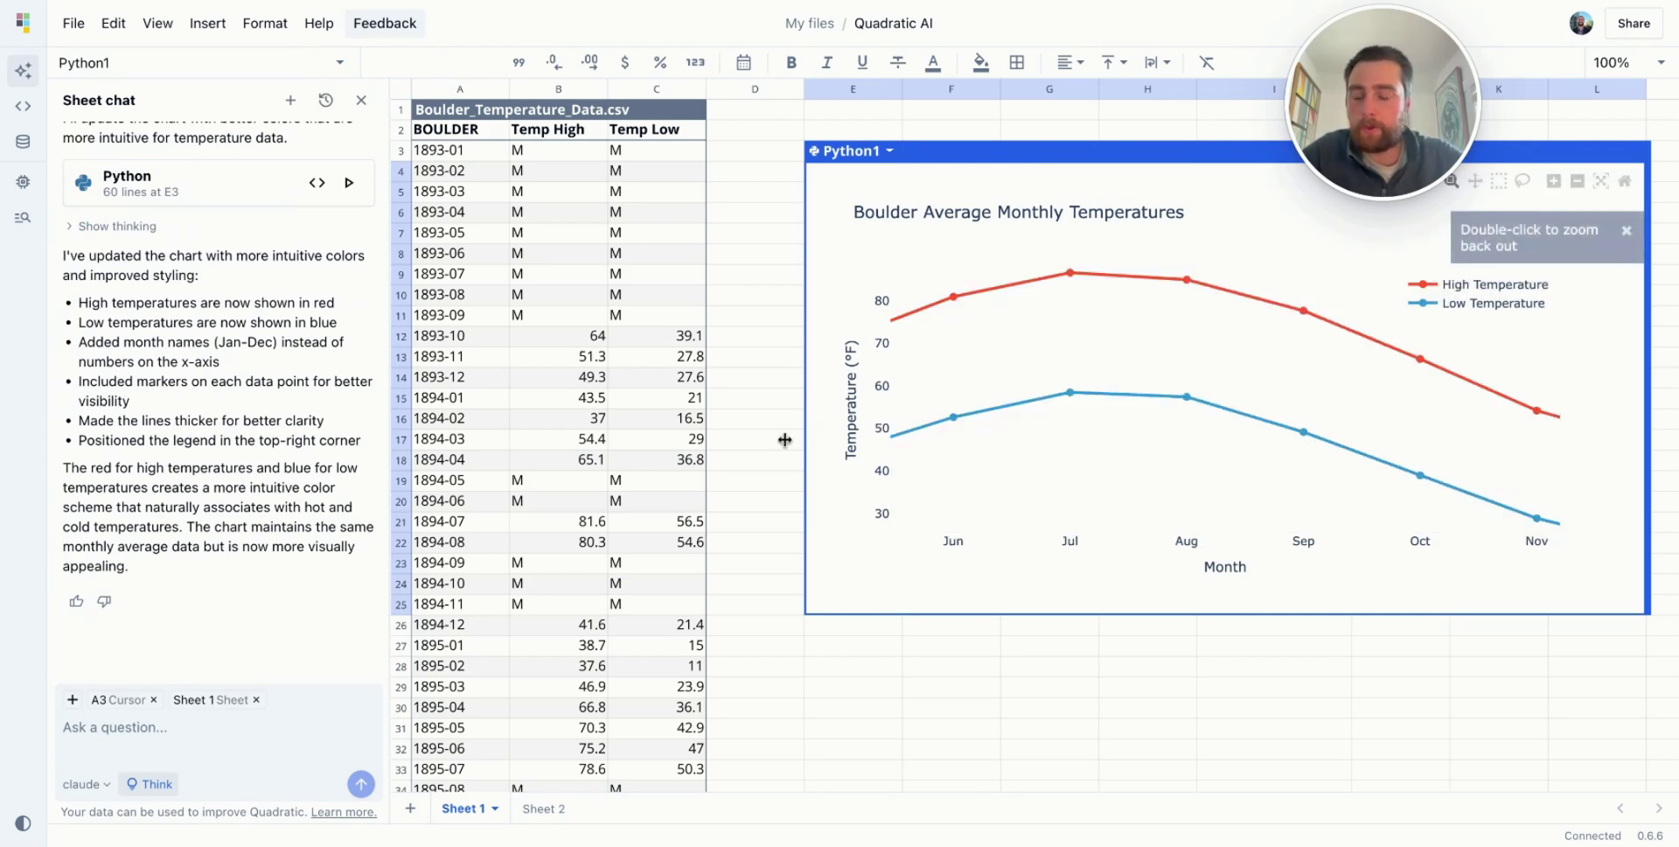